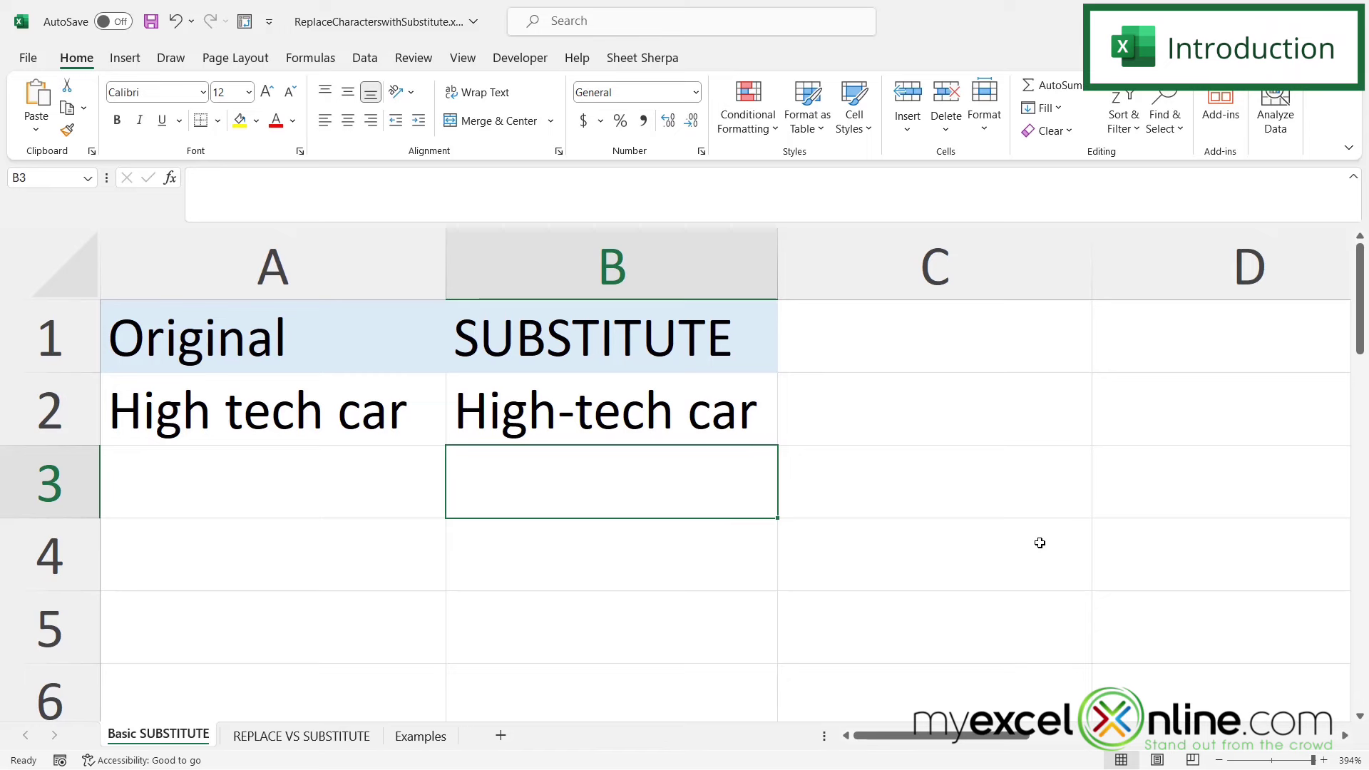
- On the Examples sheet, enter =SUBSTITUTE(A2," ","-") in B2 to get High-tech-car
{"action": "key", "text": "ctrl+Page_Down"}
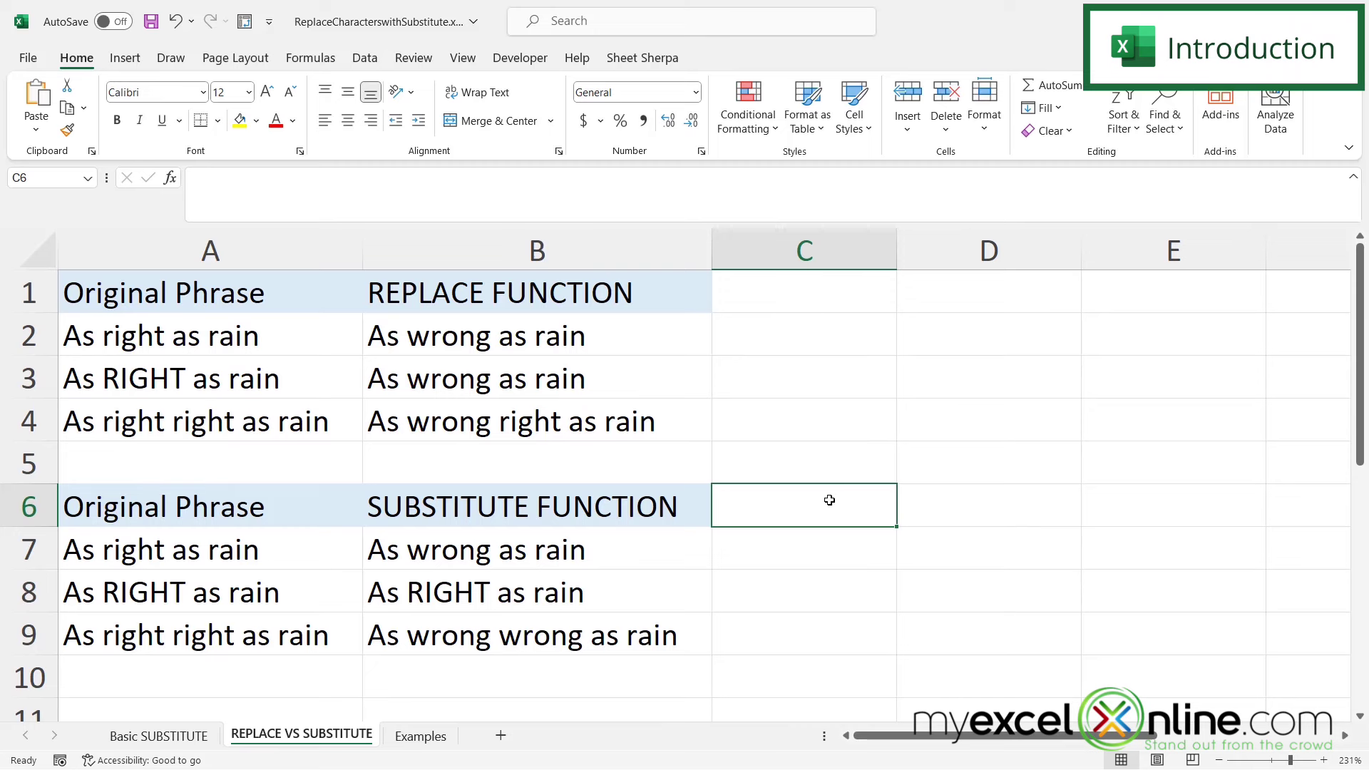
{"action": "key", "text": "ctrl+Page_Down"}
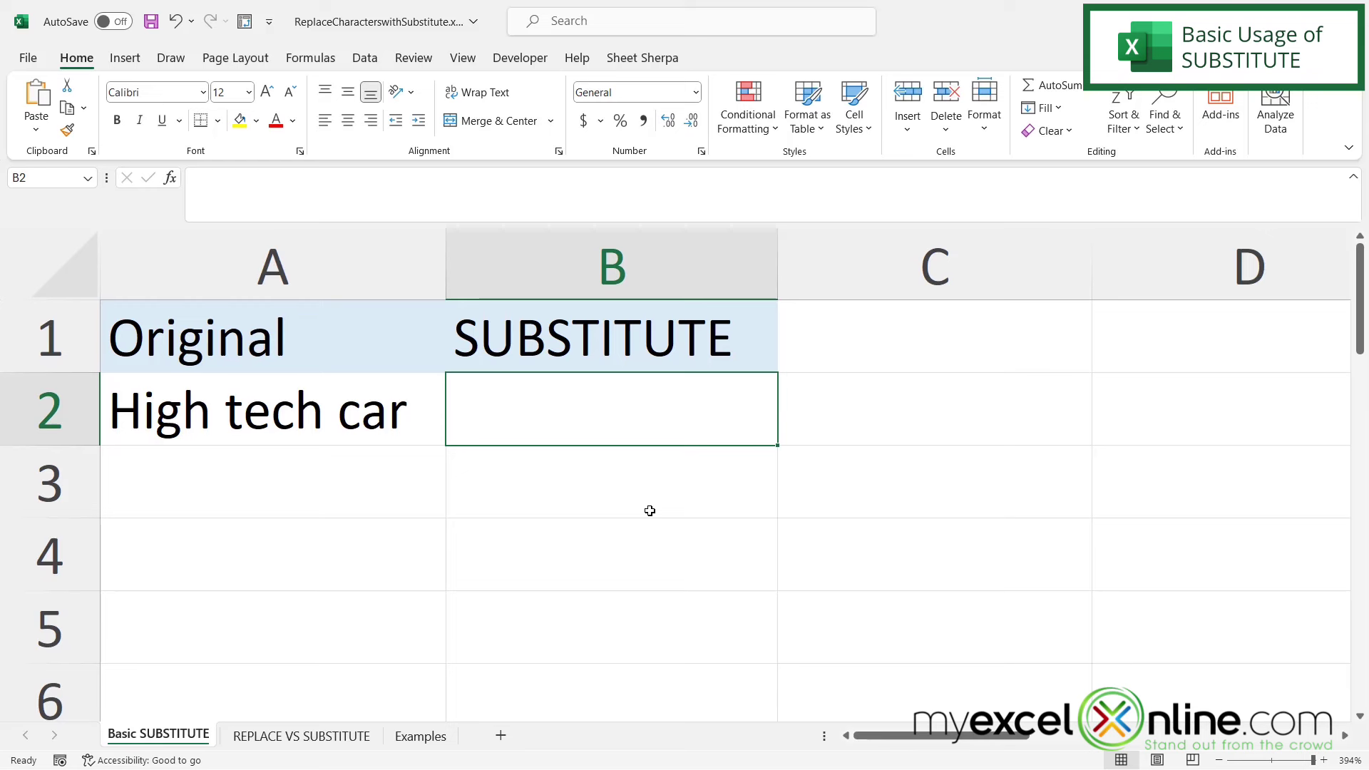
{"action": "type", "text": "=s"}
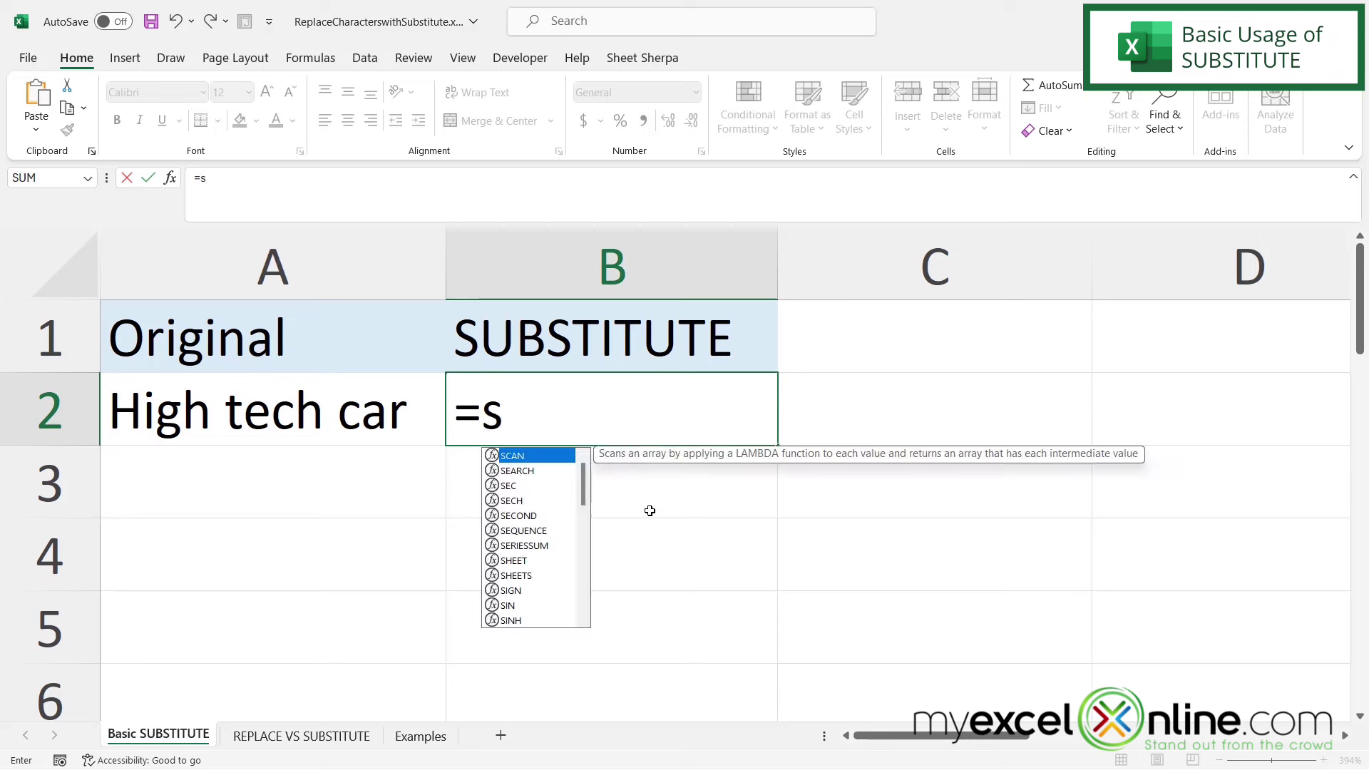
{"action": "type", "text": "ubstitute("}
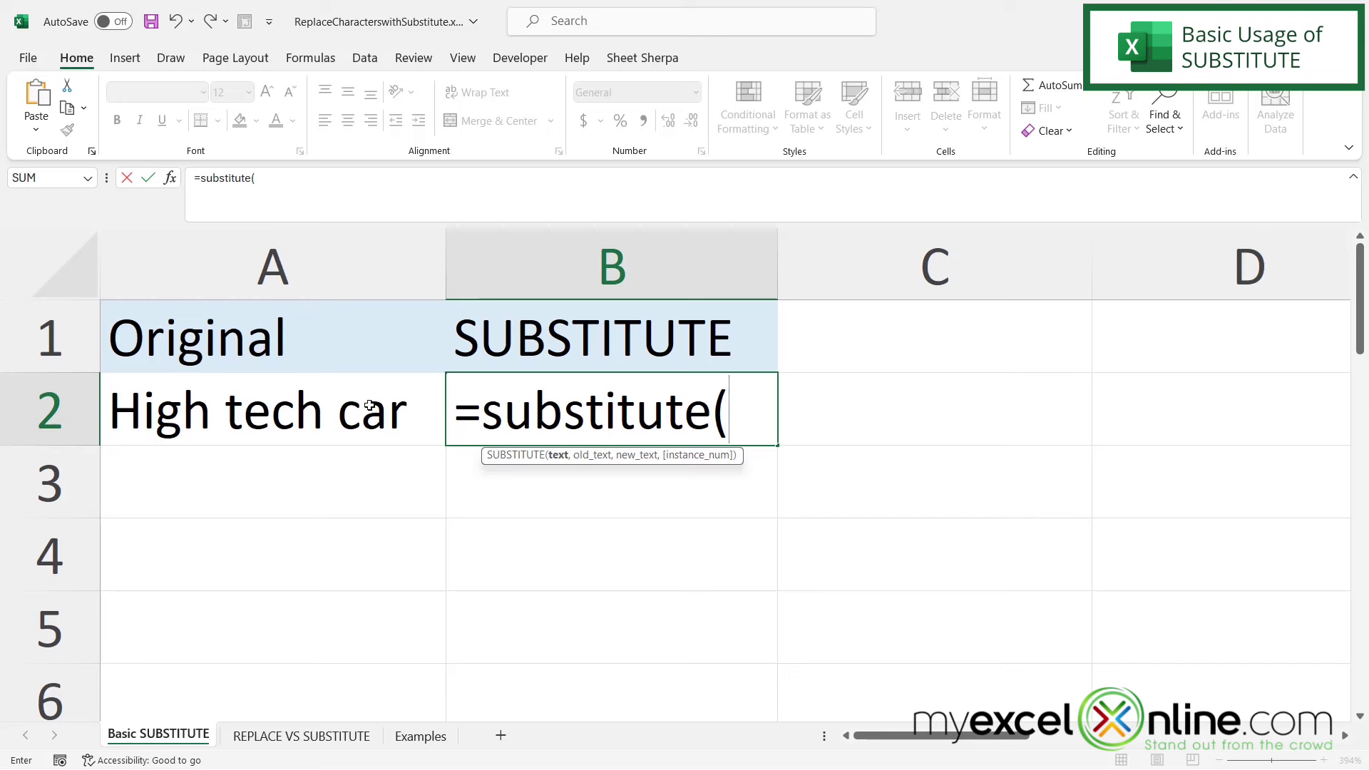
{"action": "left_click", "coordinate": [227, 416]}
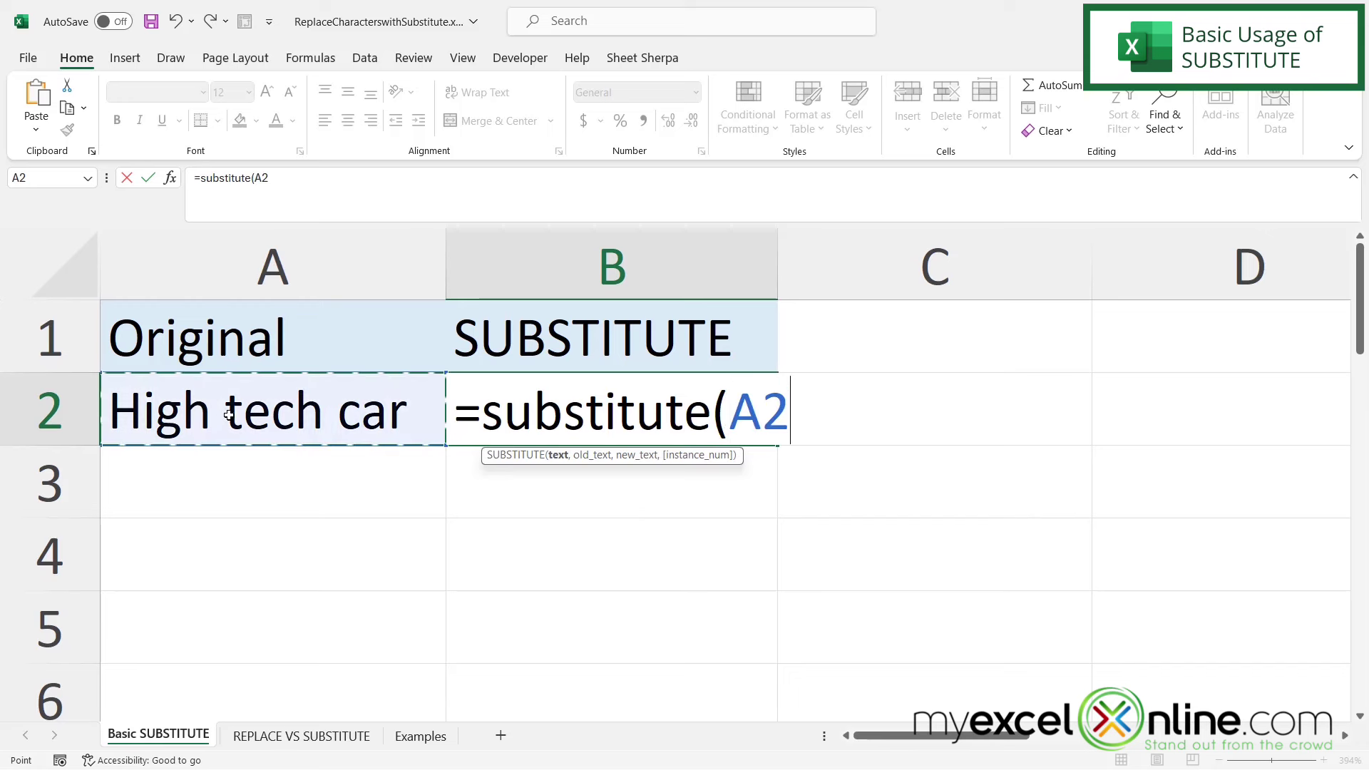
{"action": "type", "text": ","}
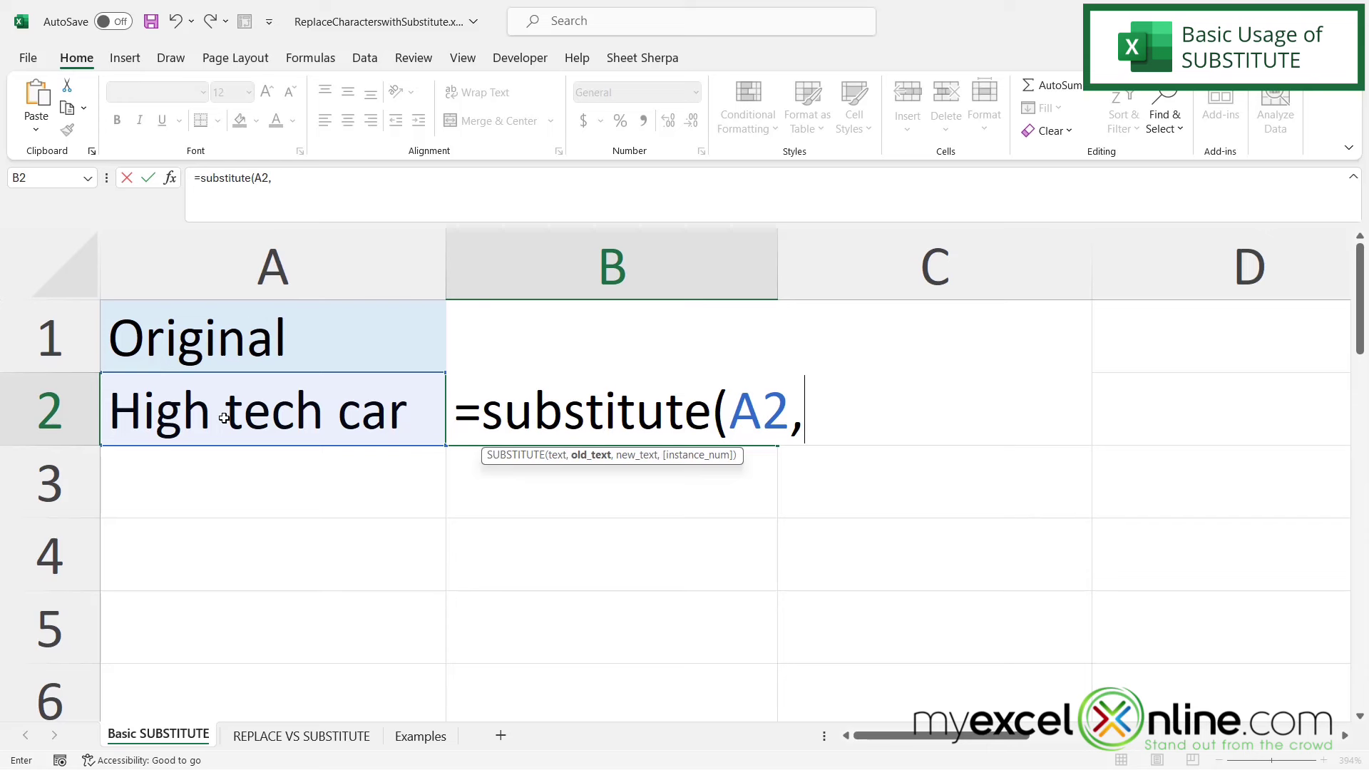
{"action": "type", "text": "\" \""}
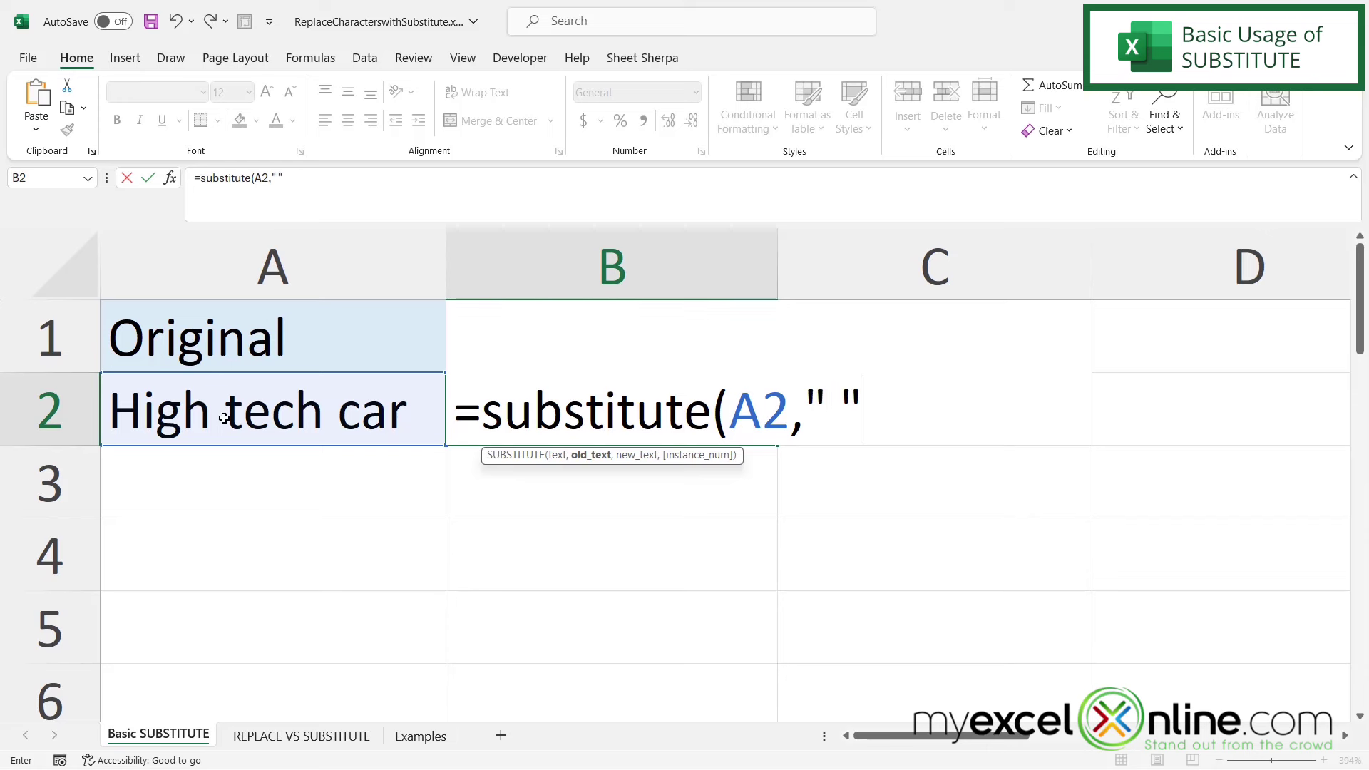
{"action": "type", "text": ","}
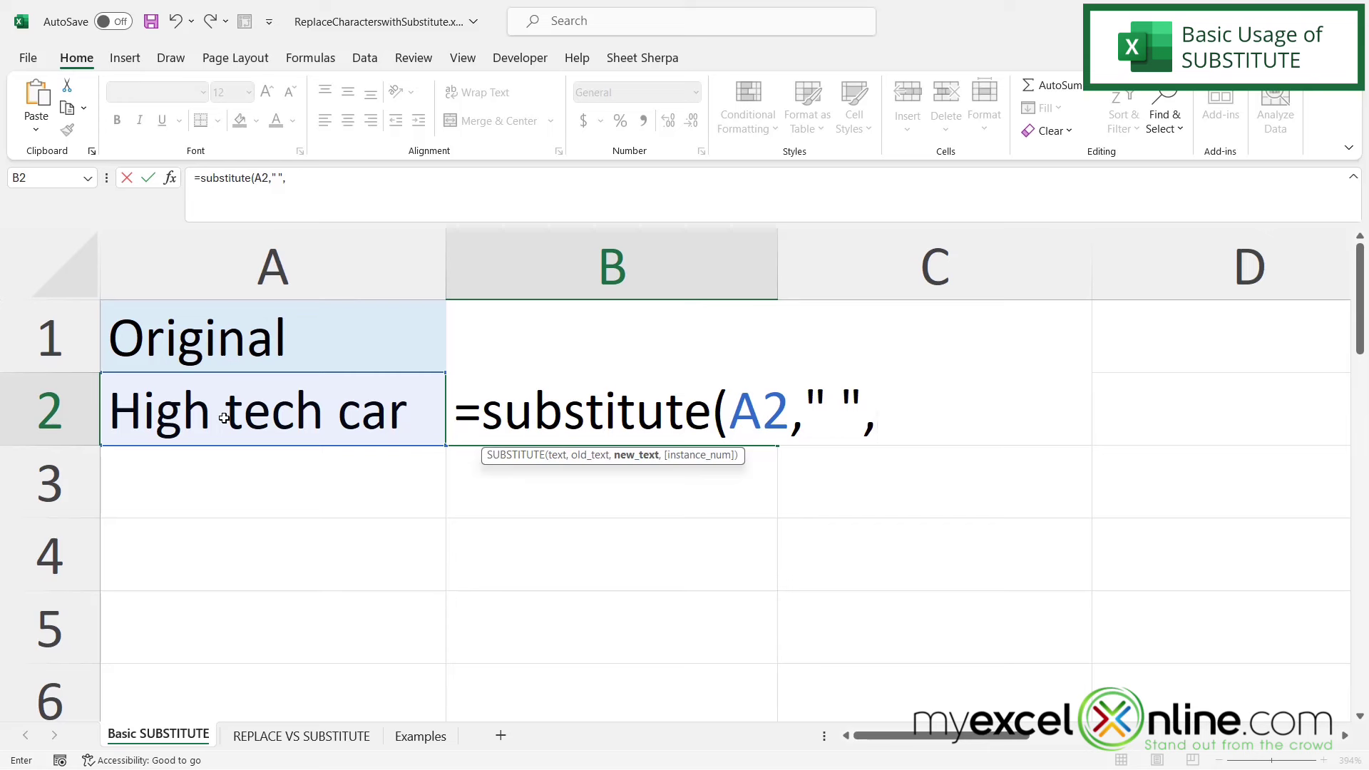
{"action": "type", "text": "\"-\")"}
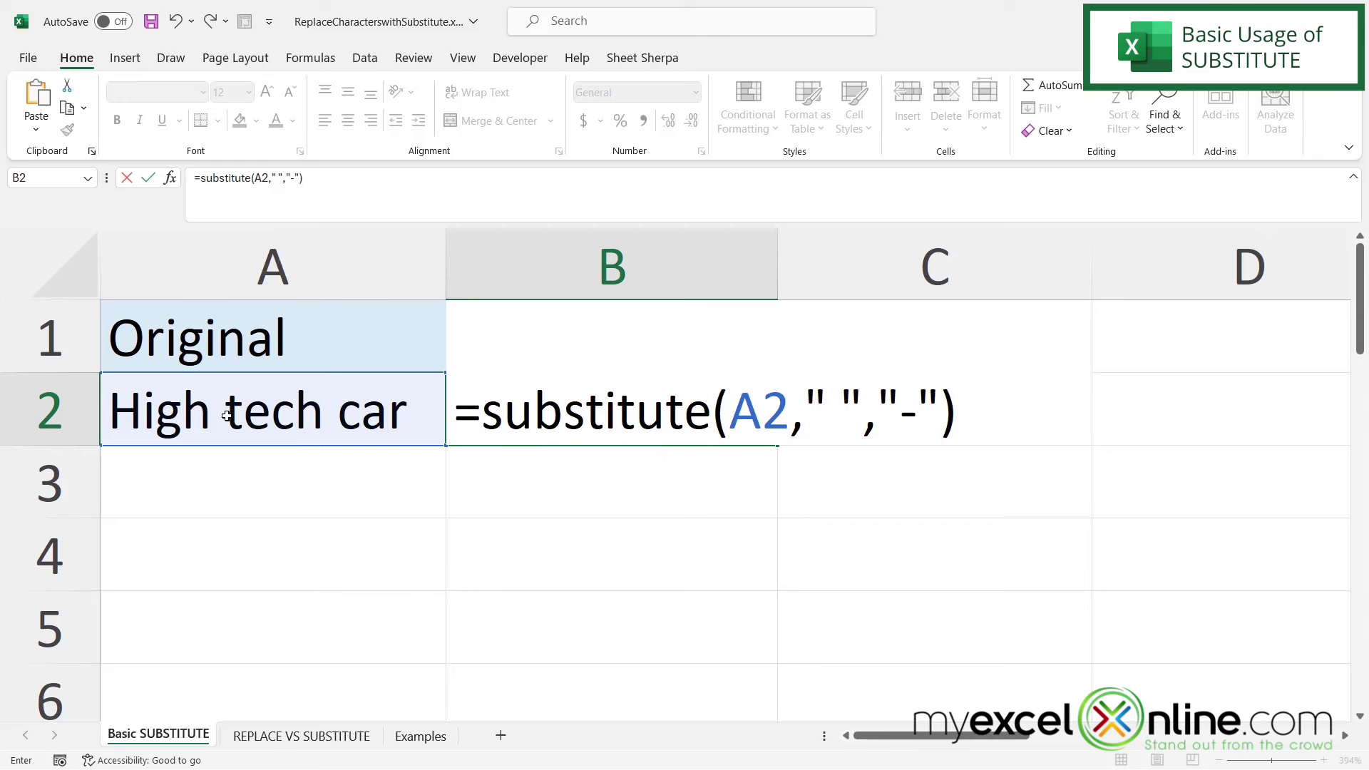
{"action": "key", "text": "Return"}
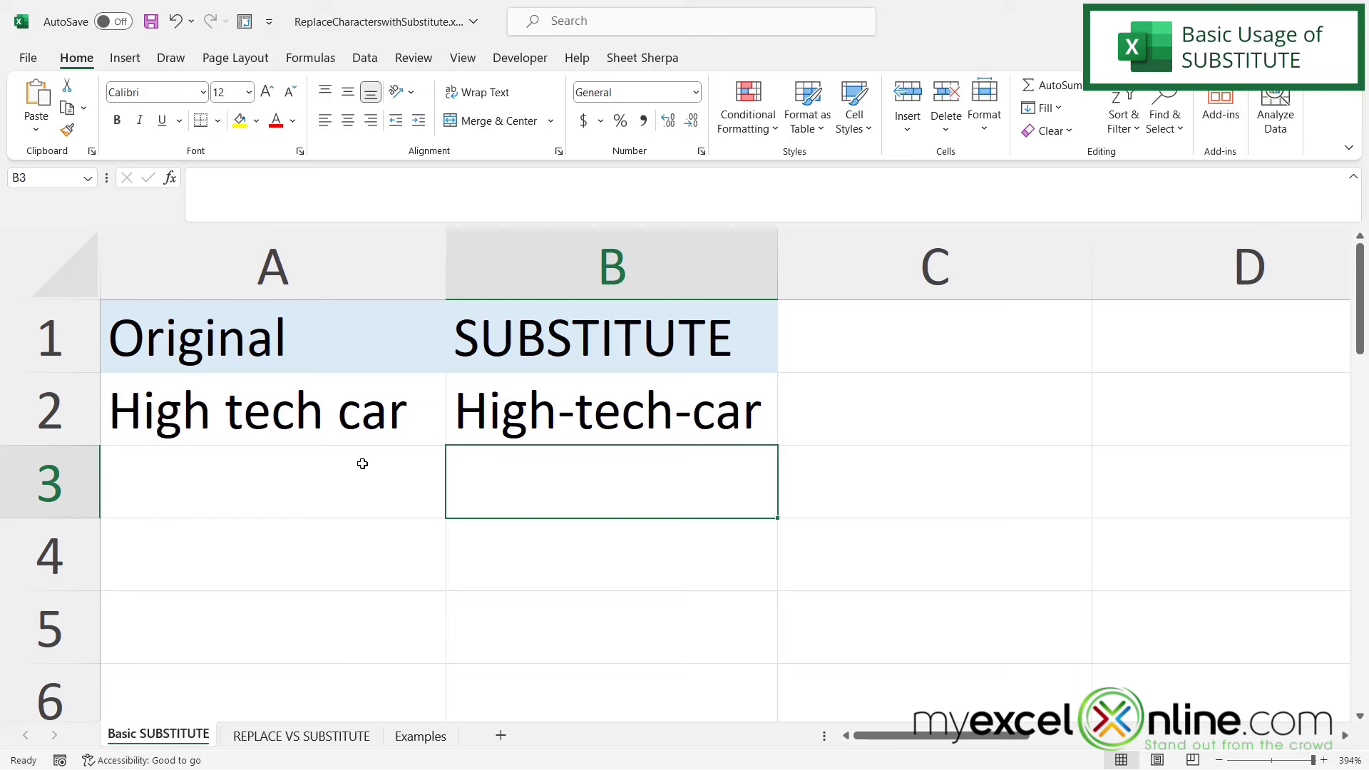
- Add instance number 1 to B2's SUBSTITUTE formula so only the first space becomes a hyphen
{"action": "left_click", "coordinate": [516, 404]}
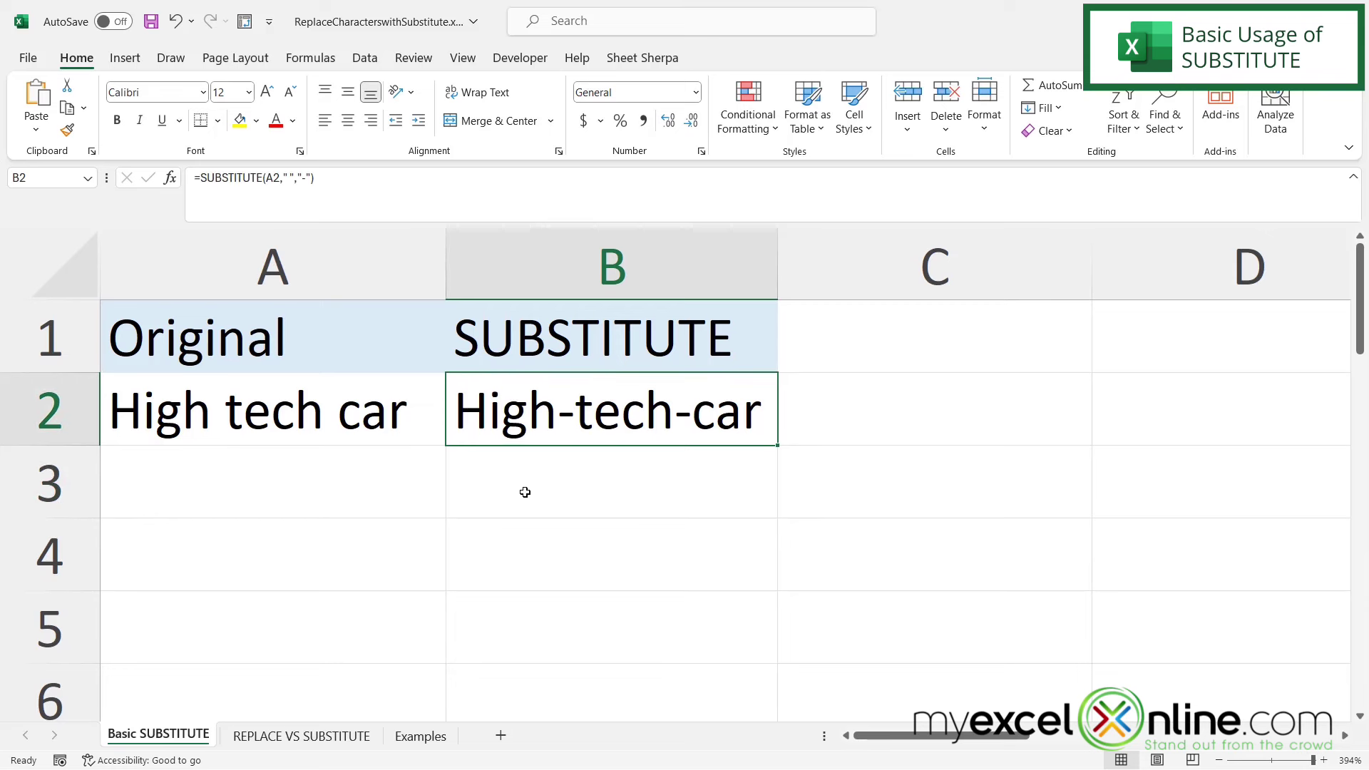
{"action": "left_click", "coordinate": [312, 178]}
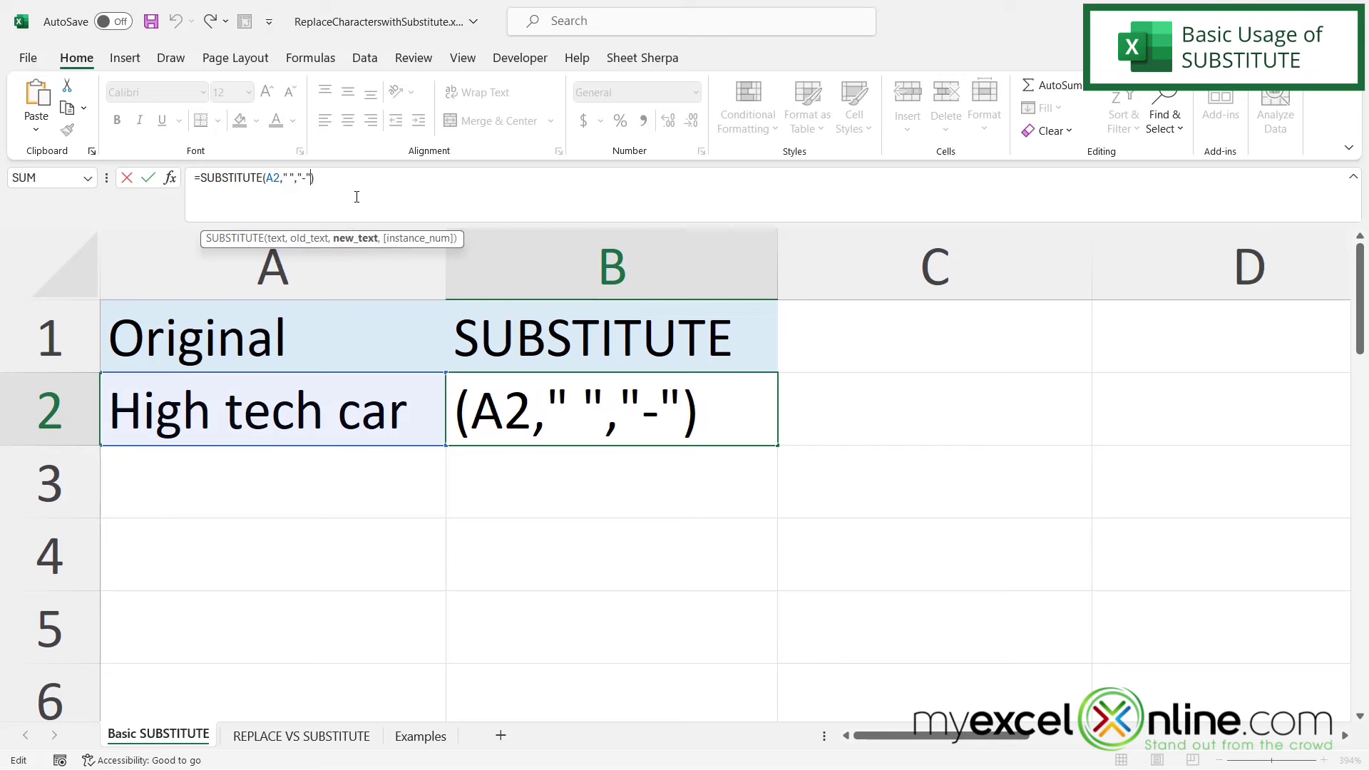
{"action": "type", "text": ","}
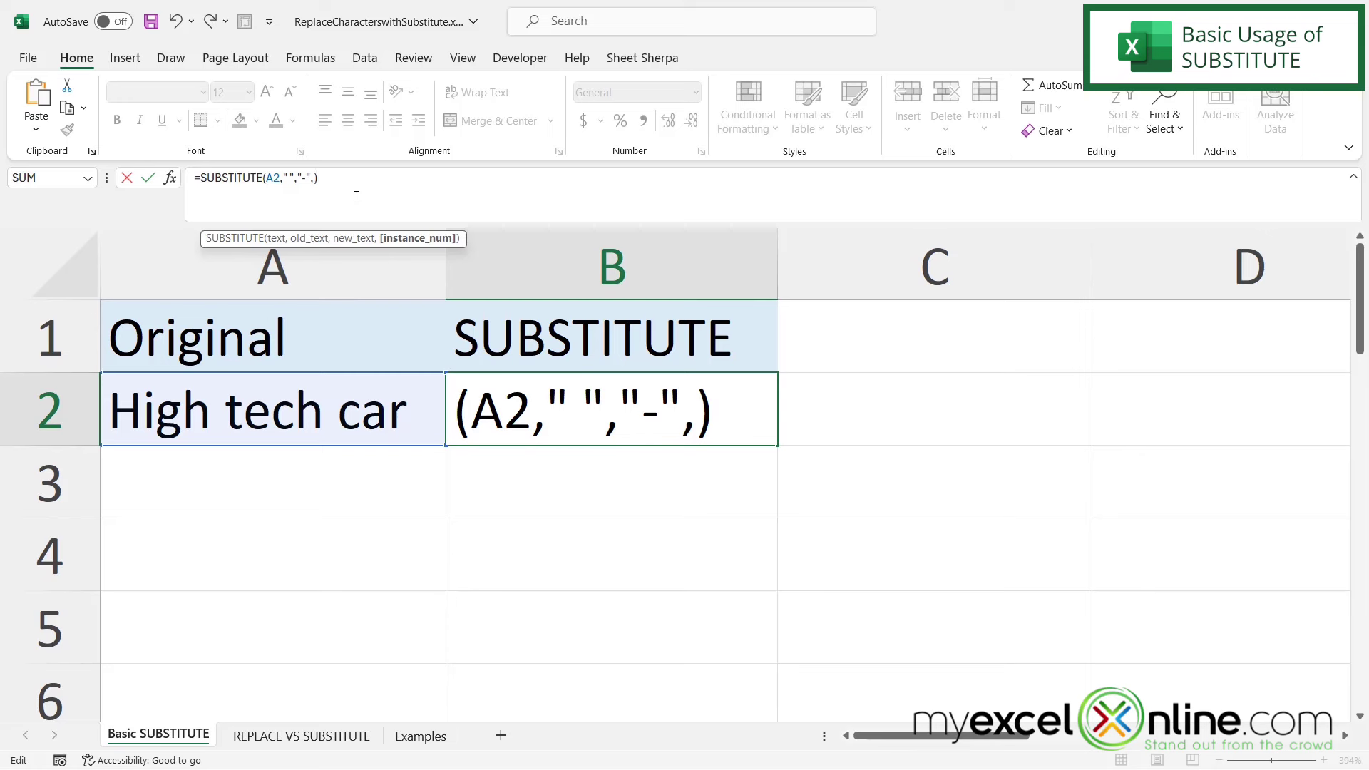
{"action": "type", "text": "1"}
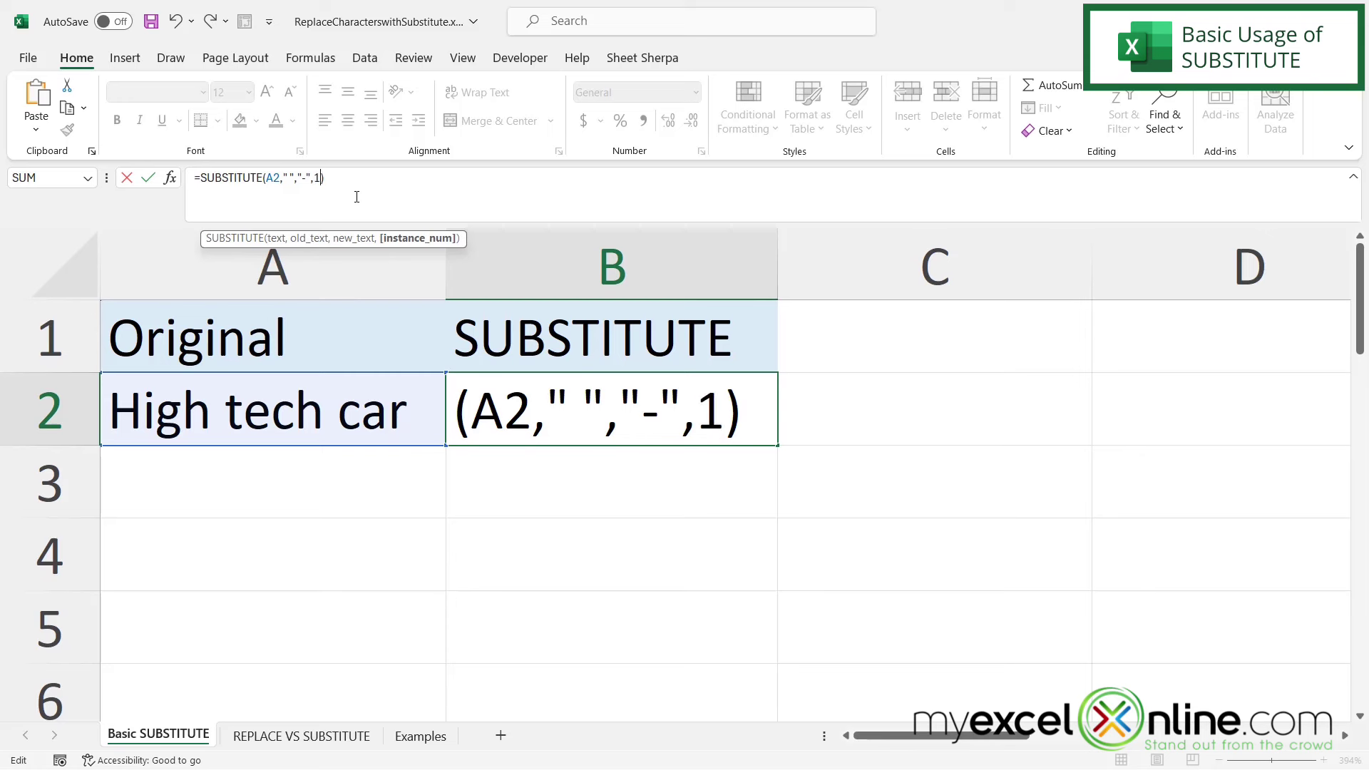
{"action": "key", "text": "Return"}
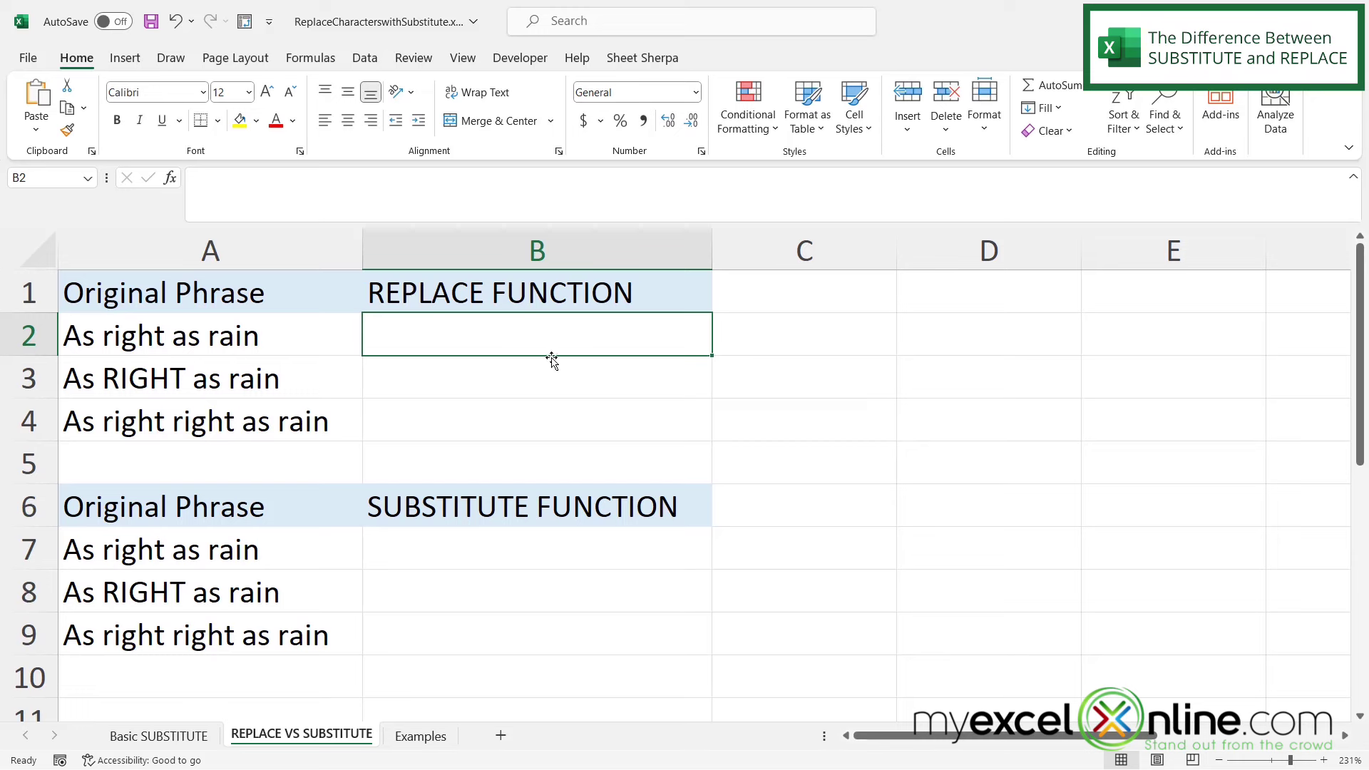
- Enter =REPLACE(A2,4,5,"wrong") in B2, producing 'As wrong as rain'
{"action": "type", "text": "="}
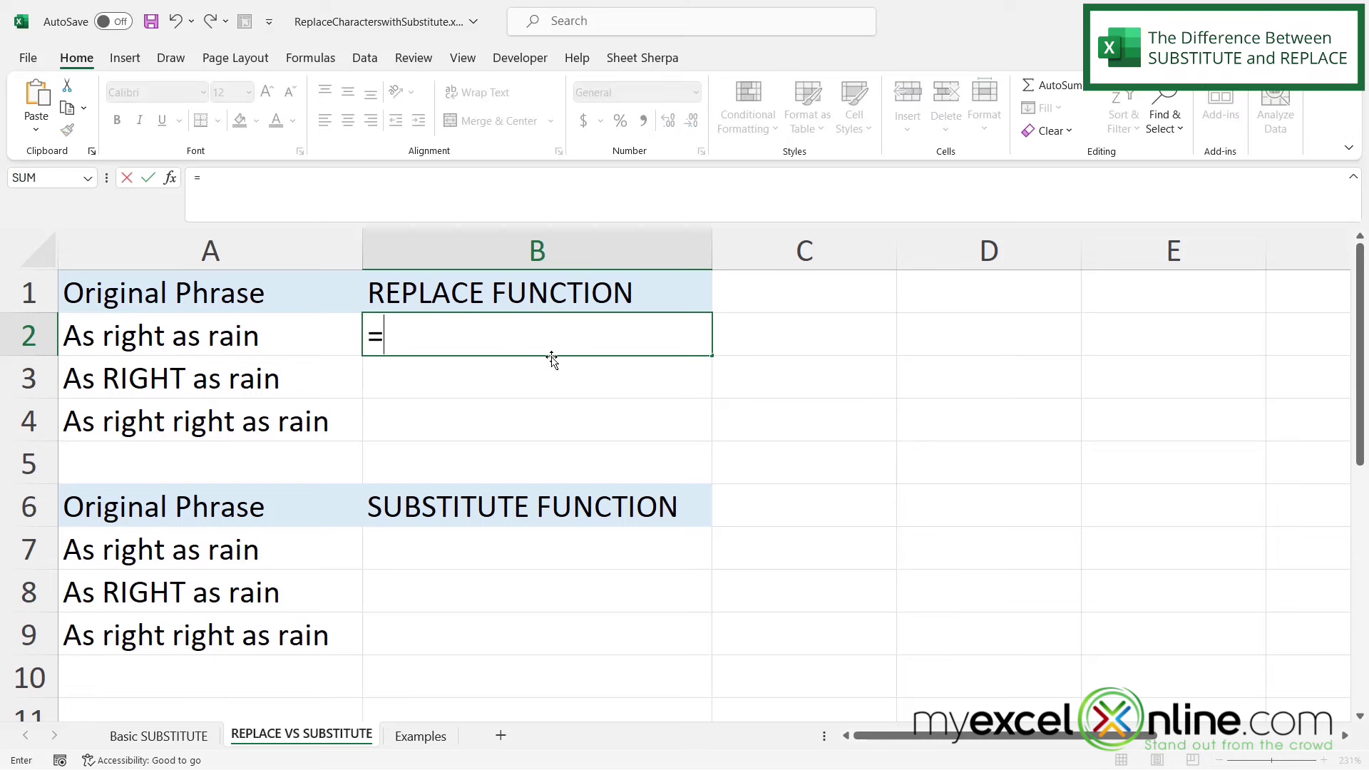
{"action": "type", "text": "replace("}
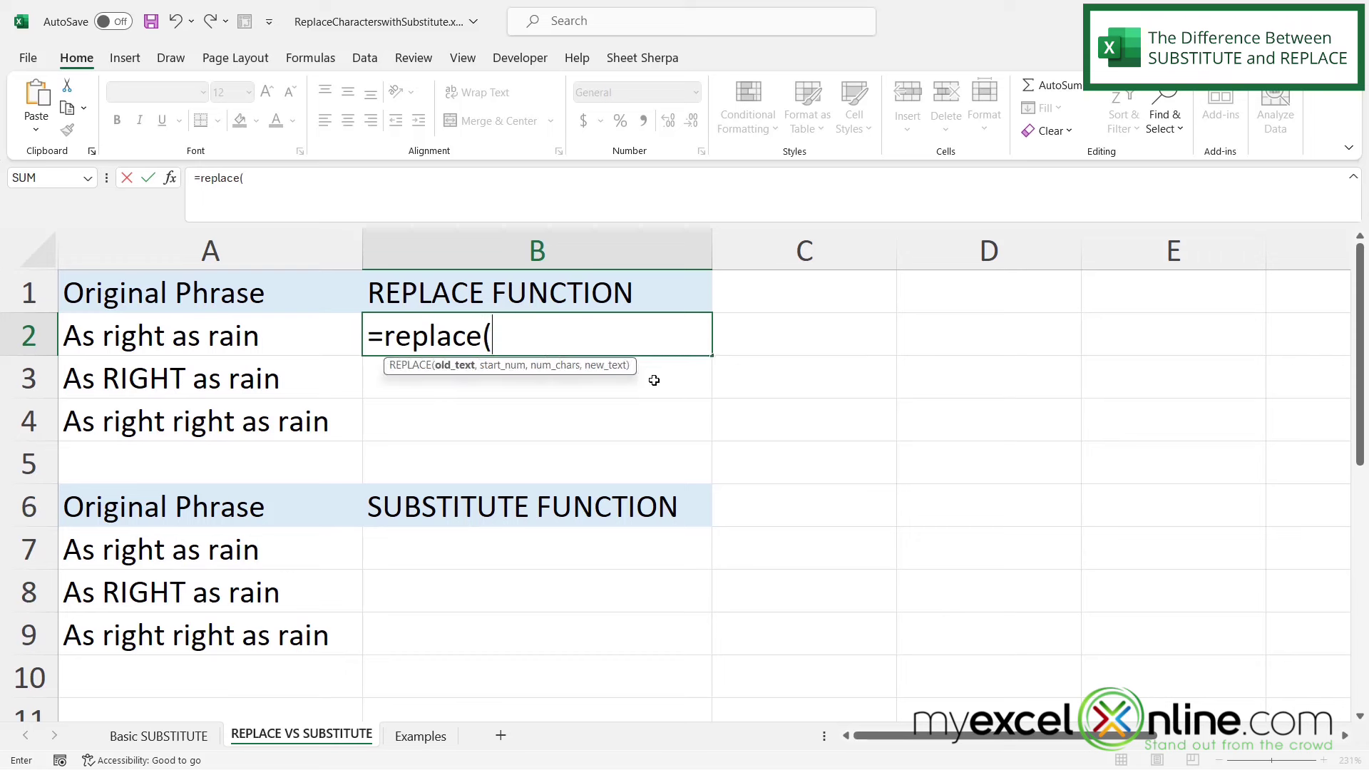
{"action": "left_click", "coordinate": [236, 331]}
{"action": "left_click", "coordinate": [236, 332]}
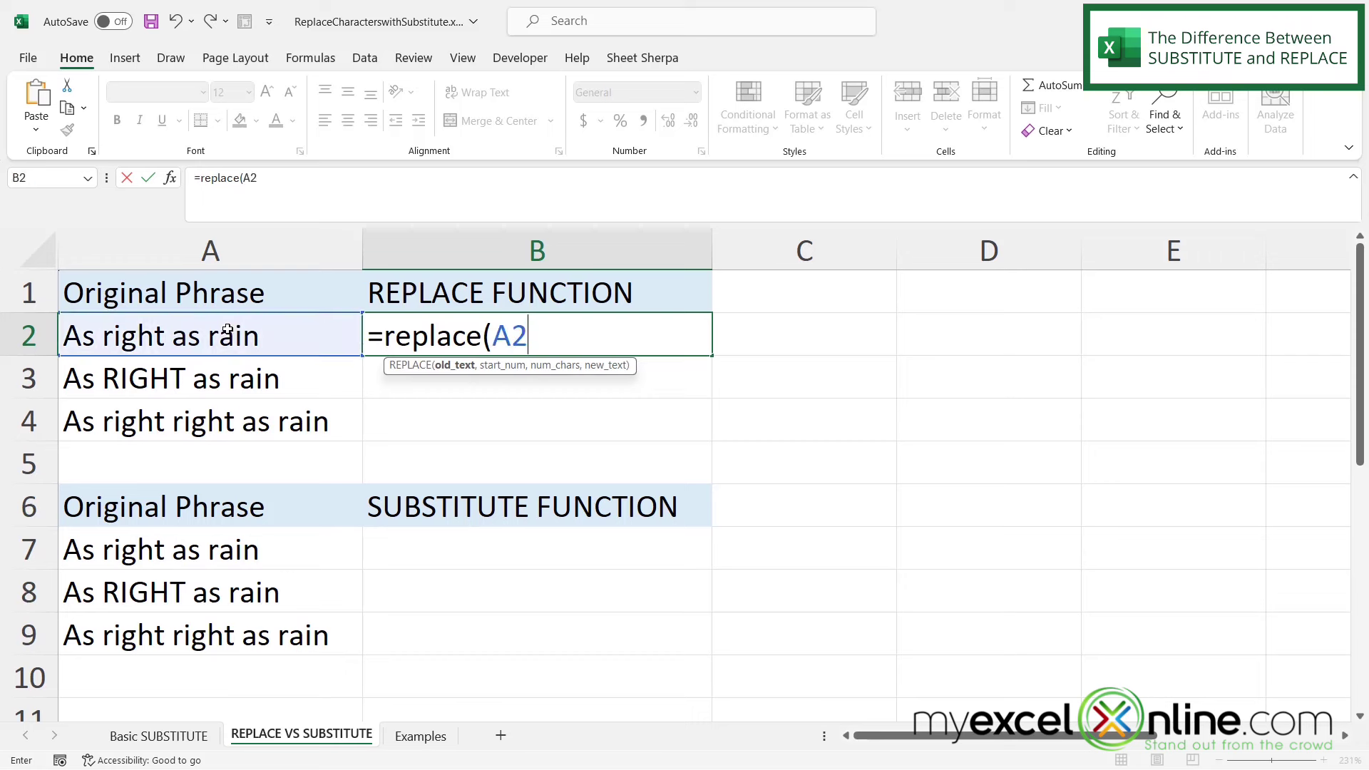
{"action": "type", "text": ","}
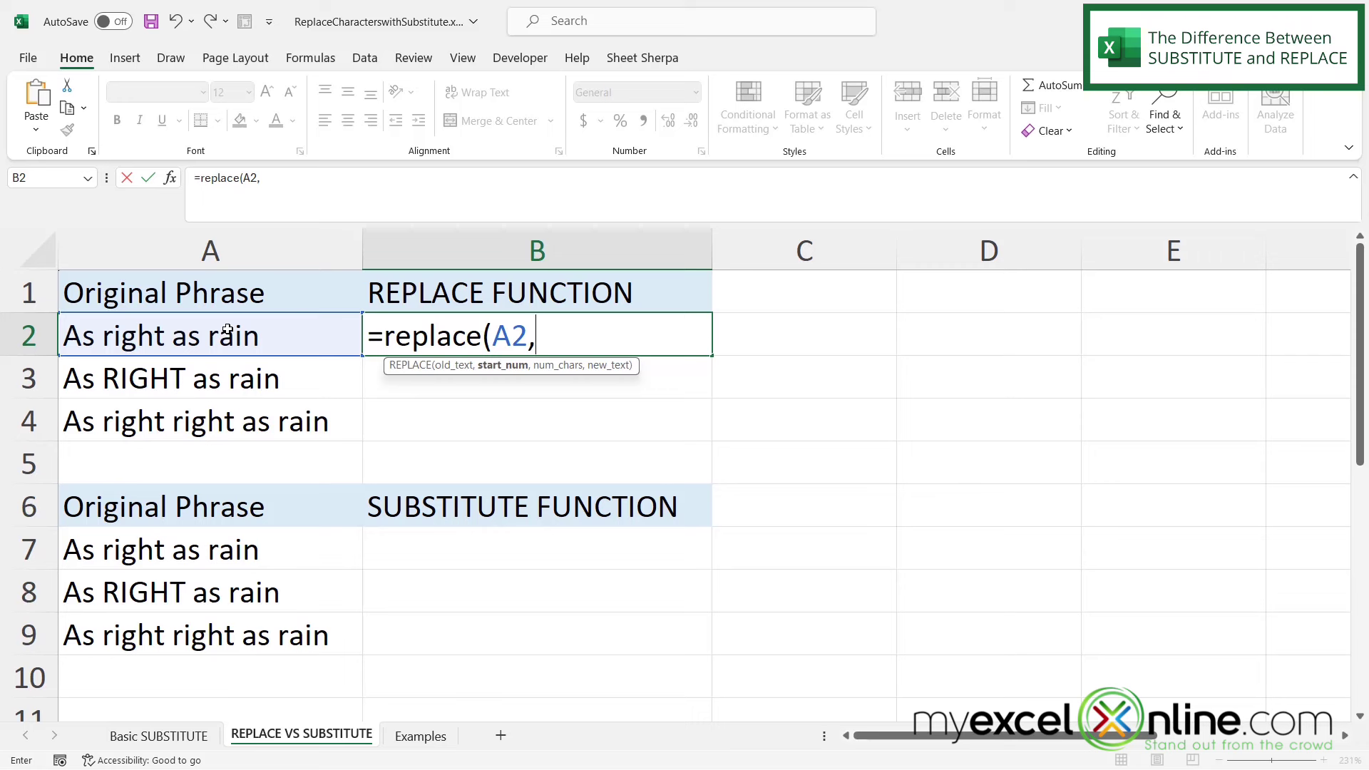
{"action": "type", "text": "4,"}
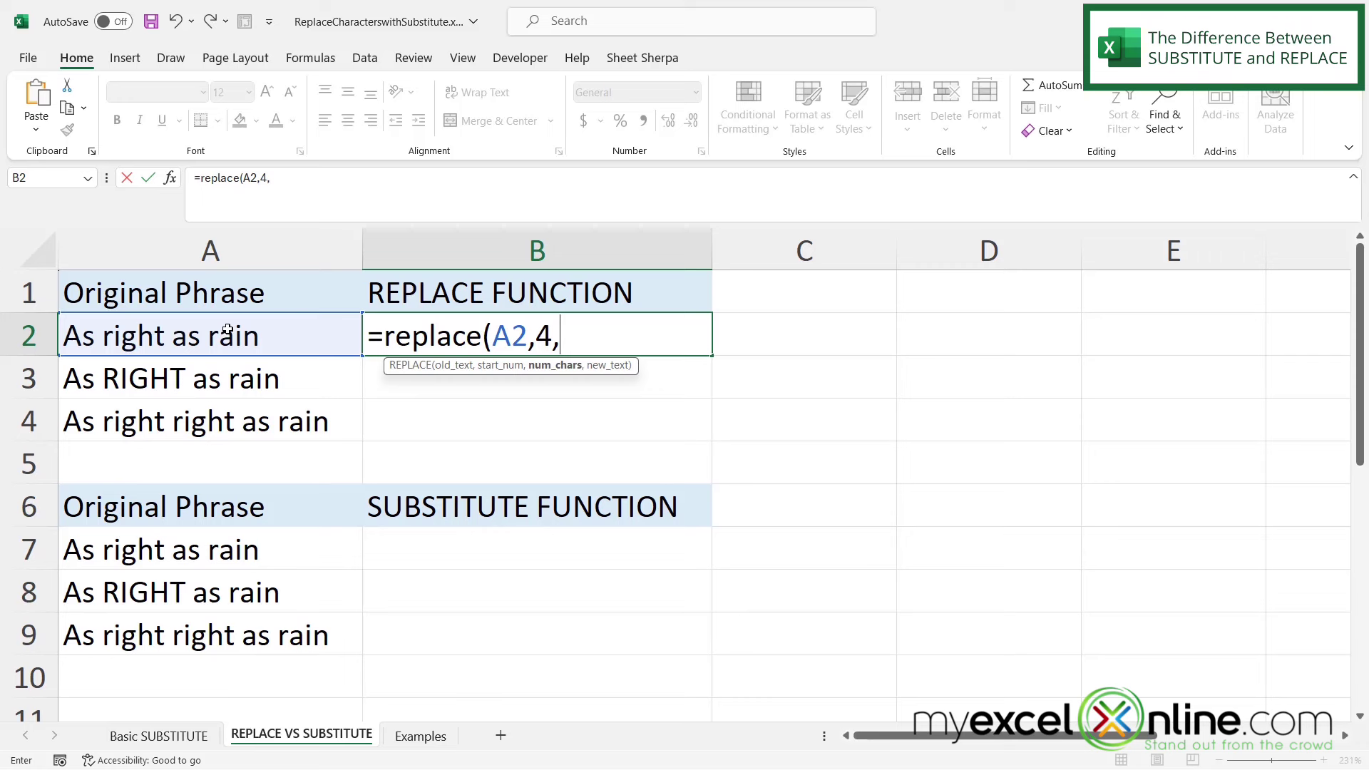
{"action": "type", "text": "5,"}
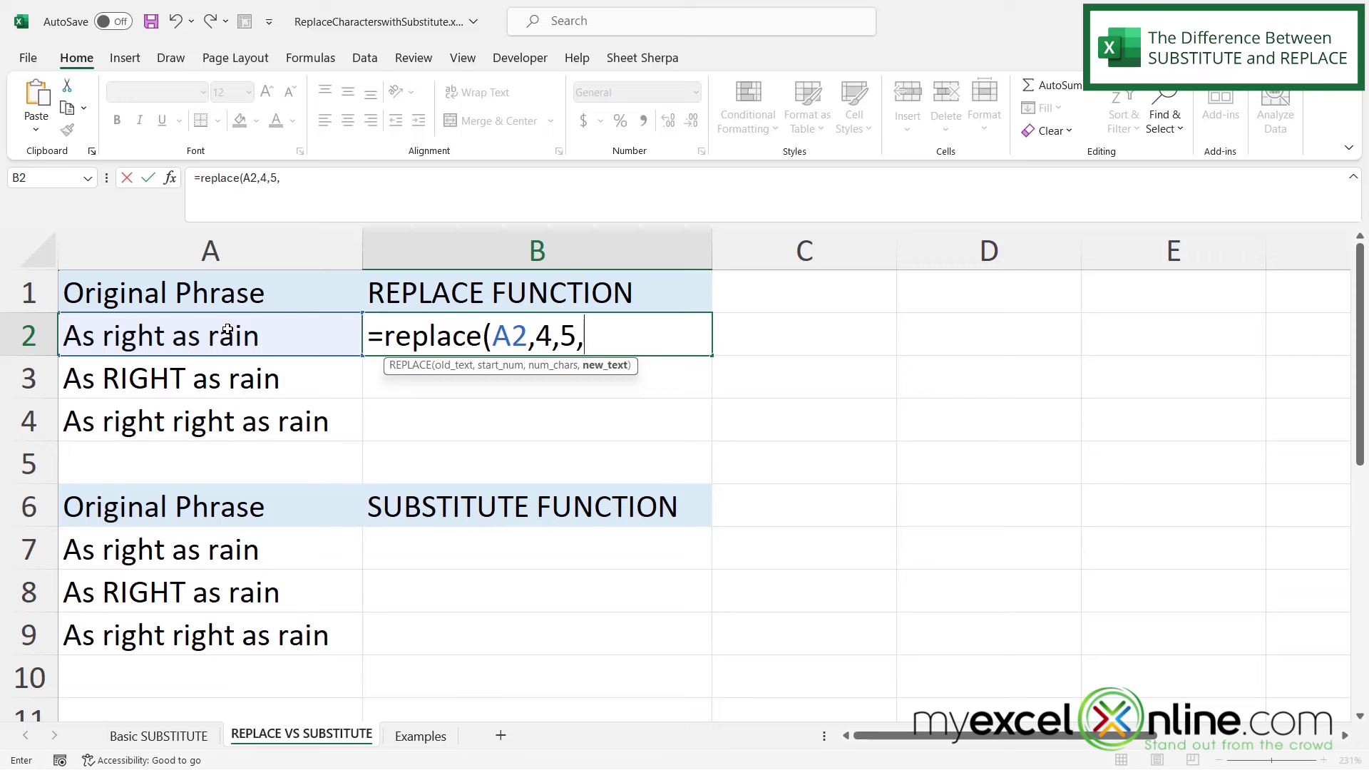
{"action": "type", "text": "\"wrong\")"}
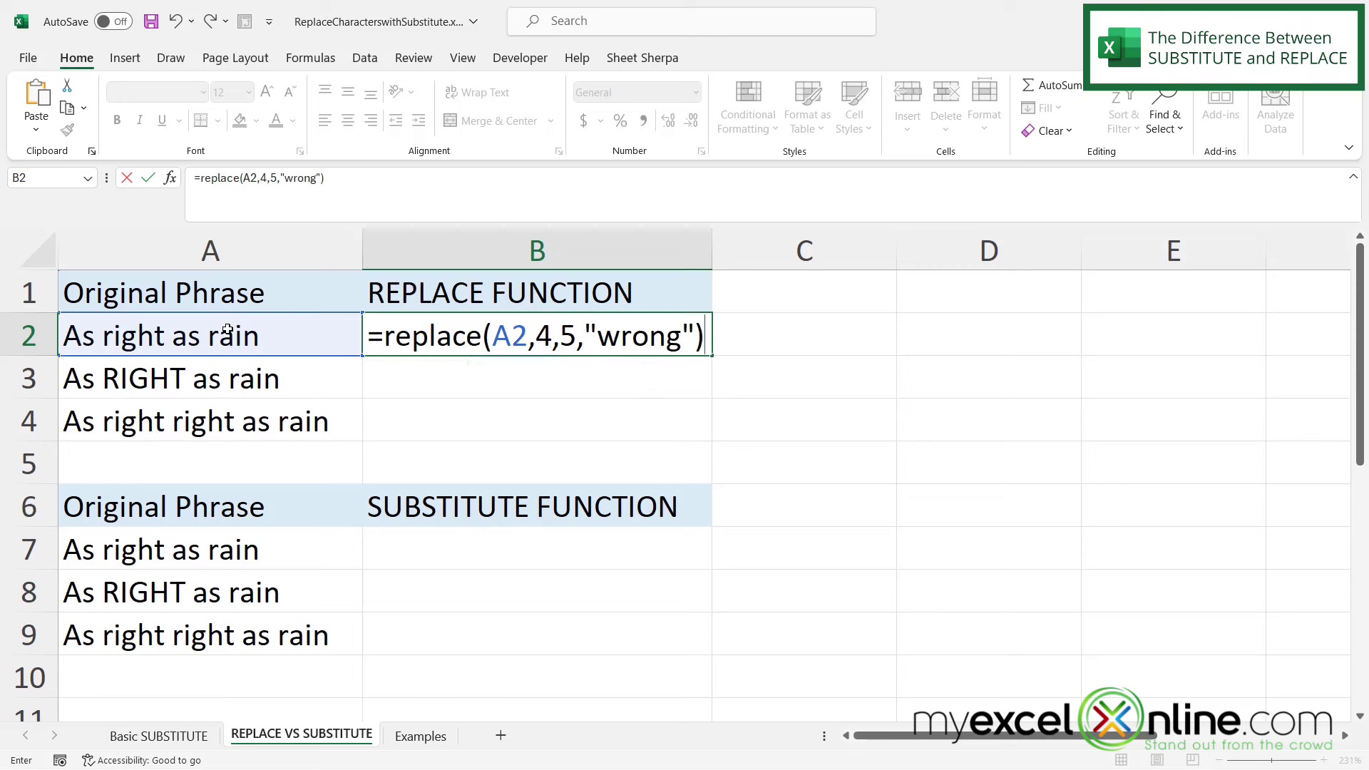
{"action": "key", "text": "Return"}
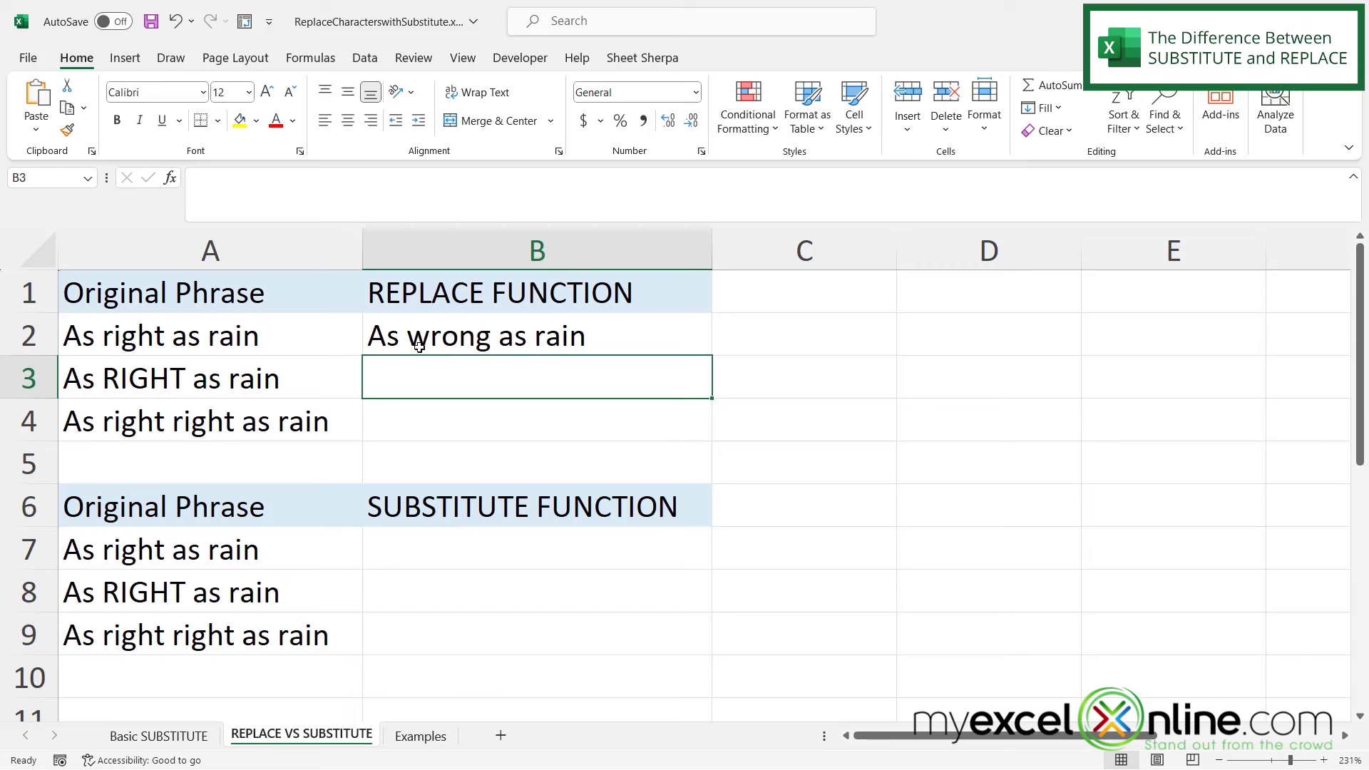
- Fill the B2 REPLACE formula down through B4, giving 'As wrong as rain' and 'As wrong right as rain'
{"action": "left_click", "coordinate": [467, 337]}
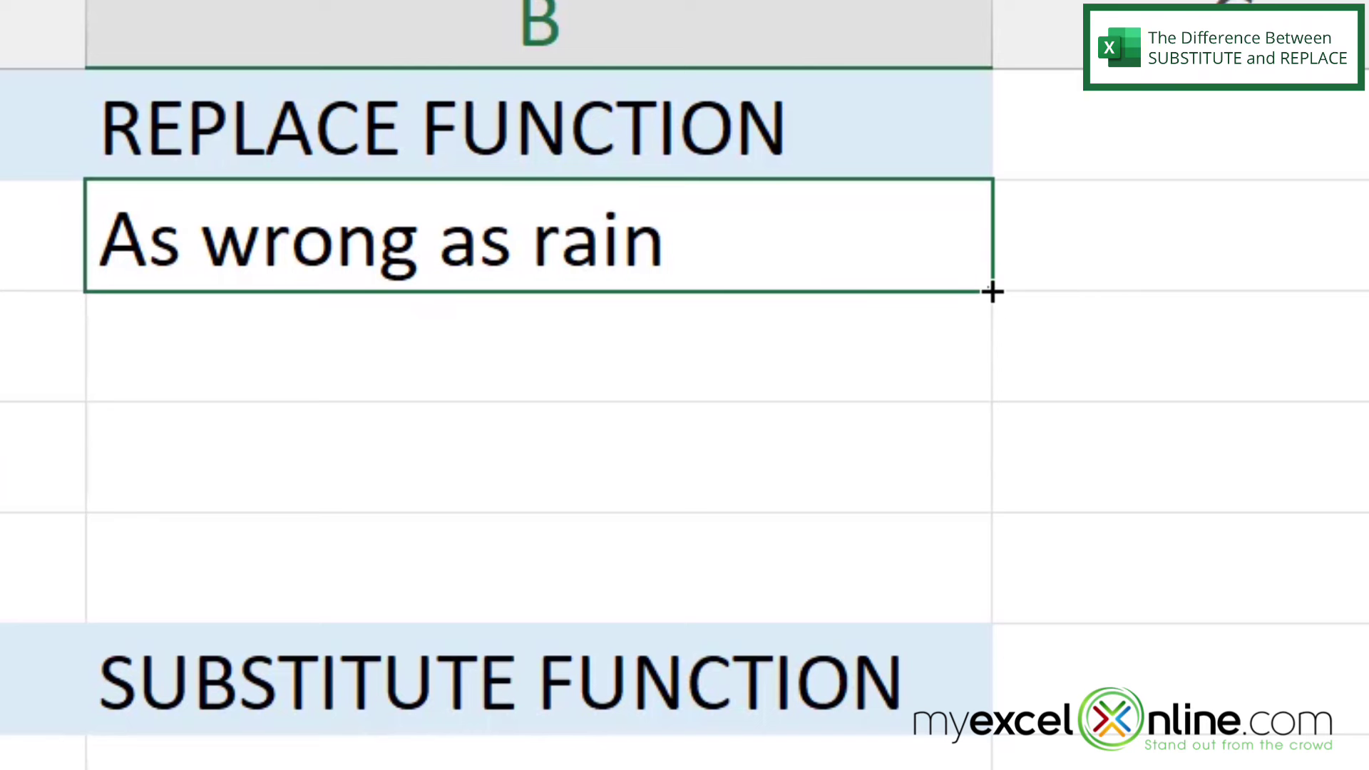
{"action": "left_click_drag", "start_coordinate": [992, 292], "coordinate": [955, 489]}
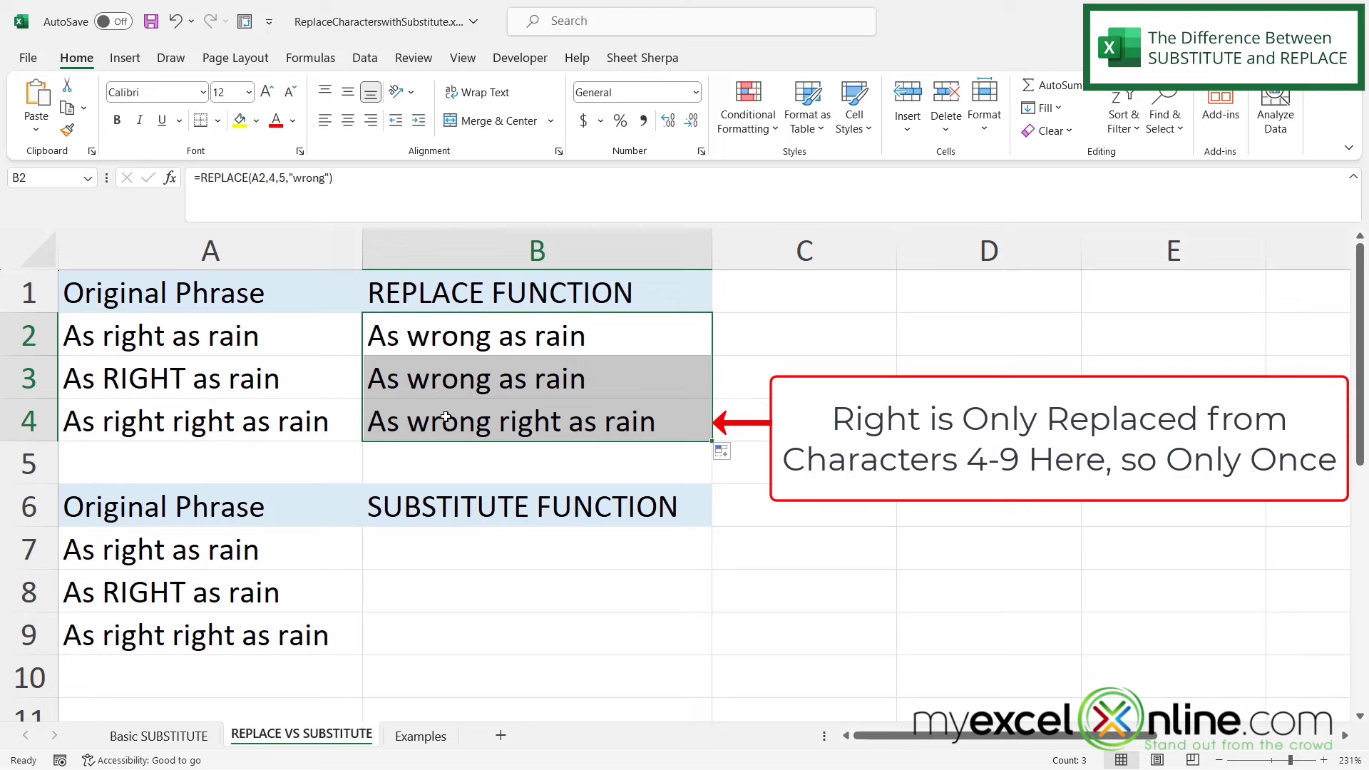
{"action": "left_click", "coordinate": [424, 553]}
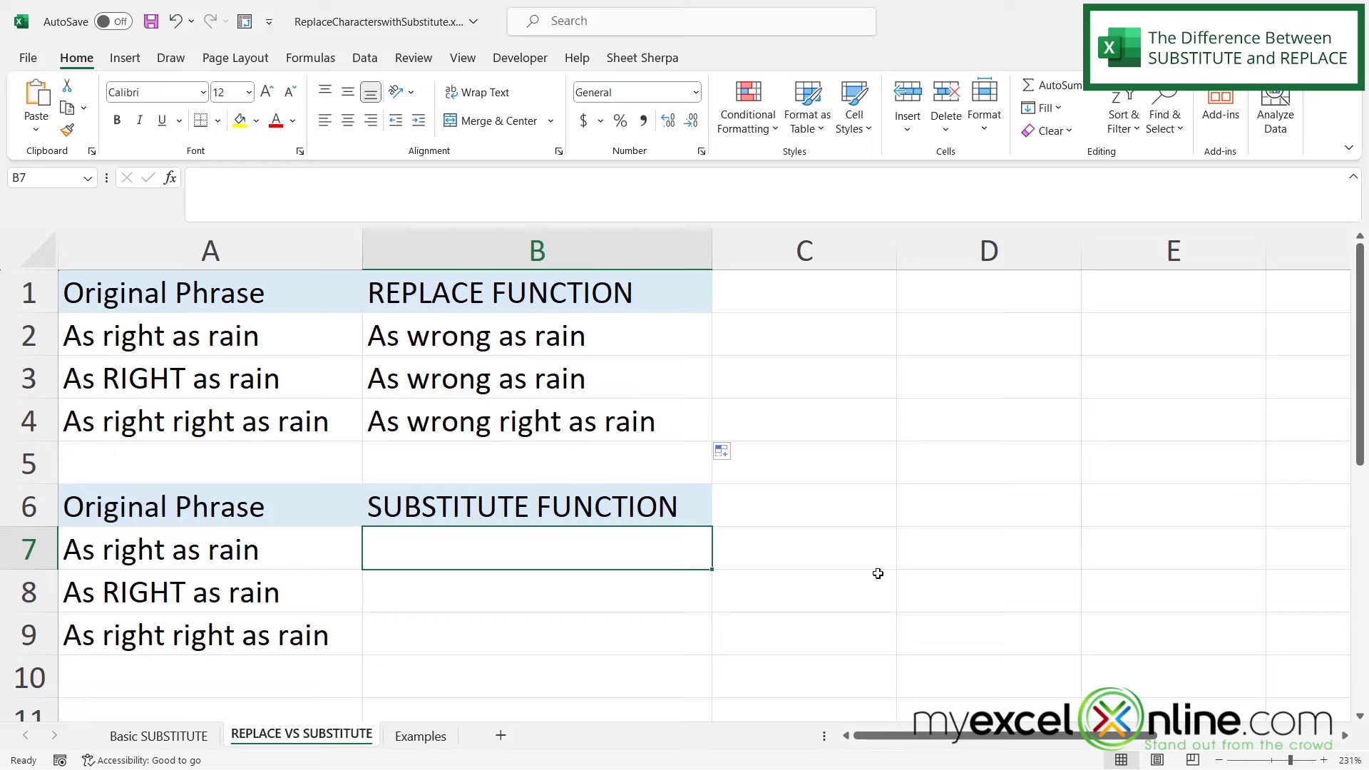
- Enter =SUBSTITUTE(A7,"right","wrong") in B7, producing 'As wrong as rain'
{"action": "type", "text": "=subs"}
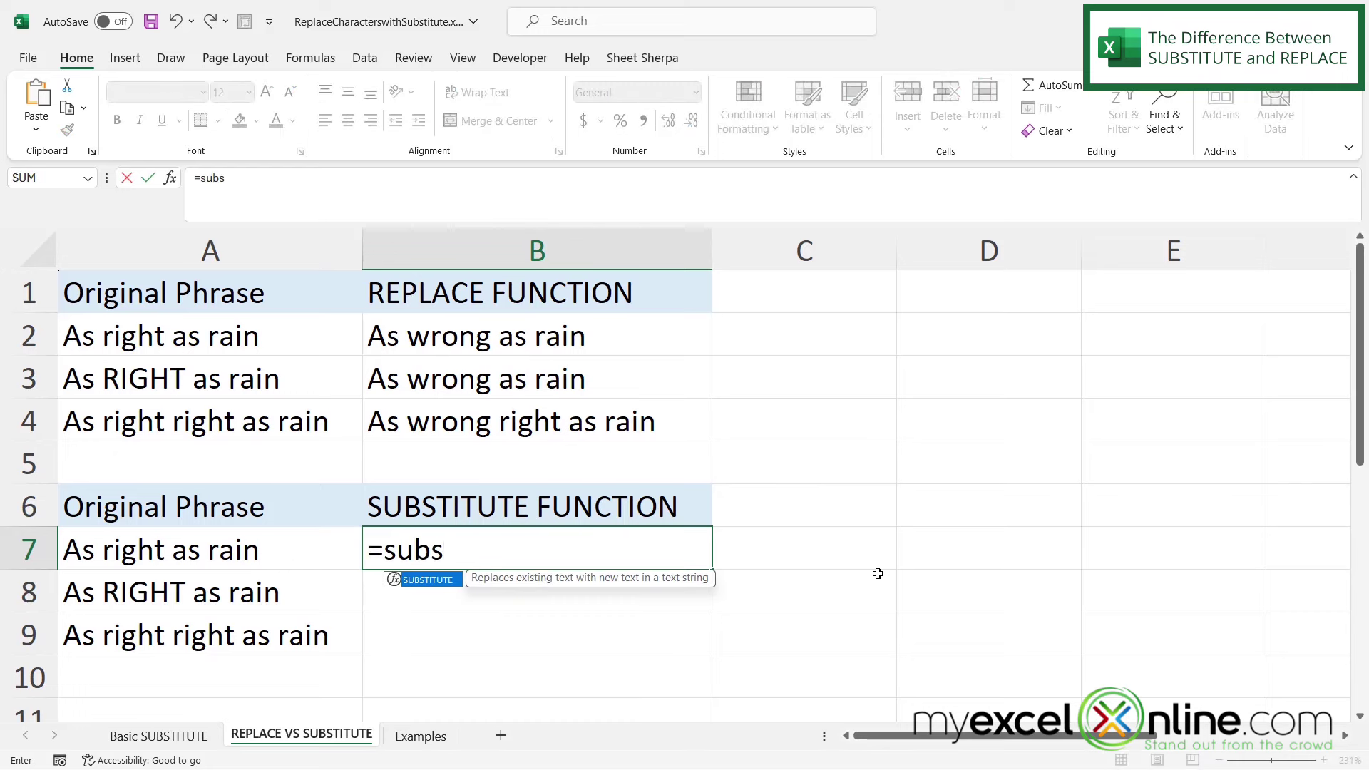
{"action": "type", "text": "titute("}
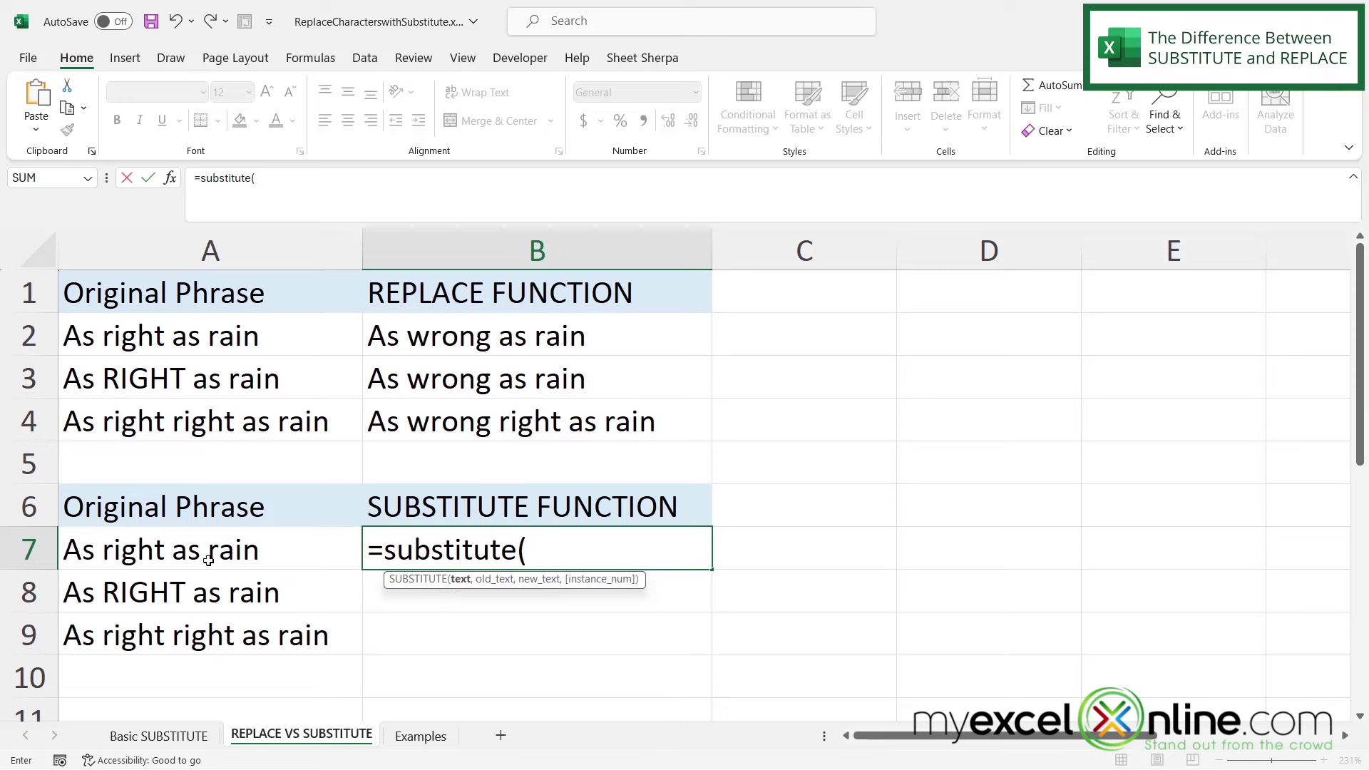
{"action": "left_click", "coordinate": [160, 549]}
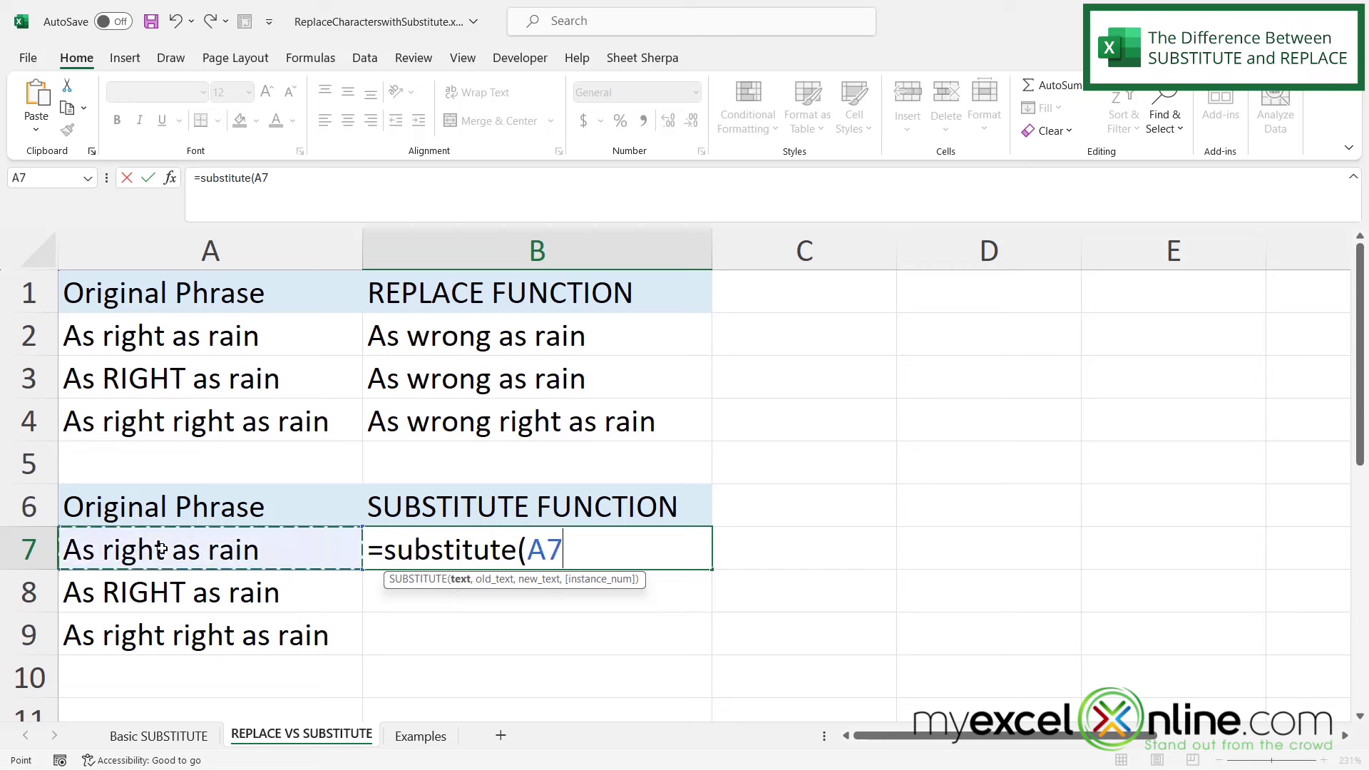
{"action": "type", "text": ","}
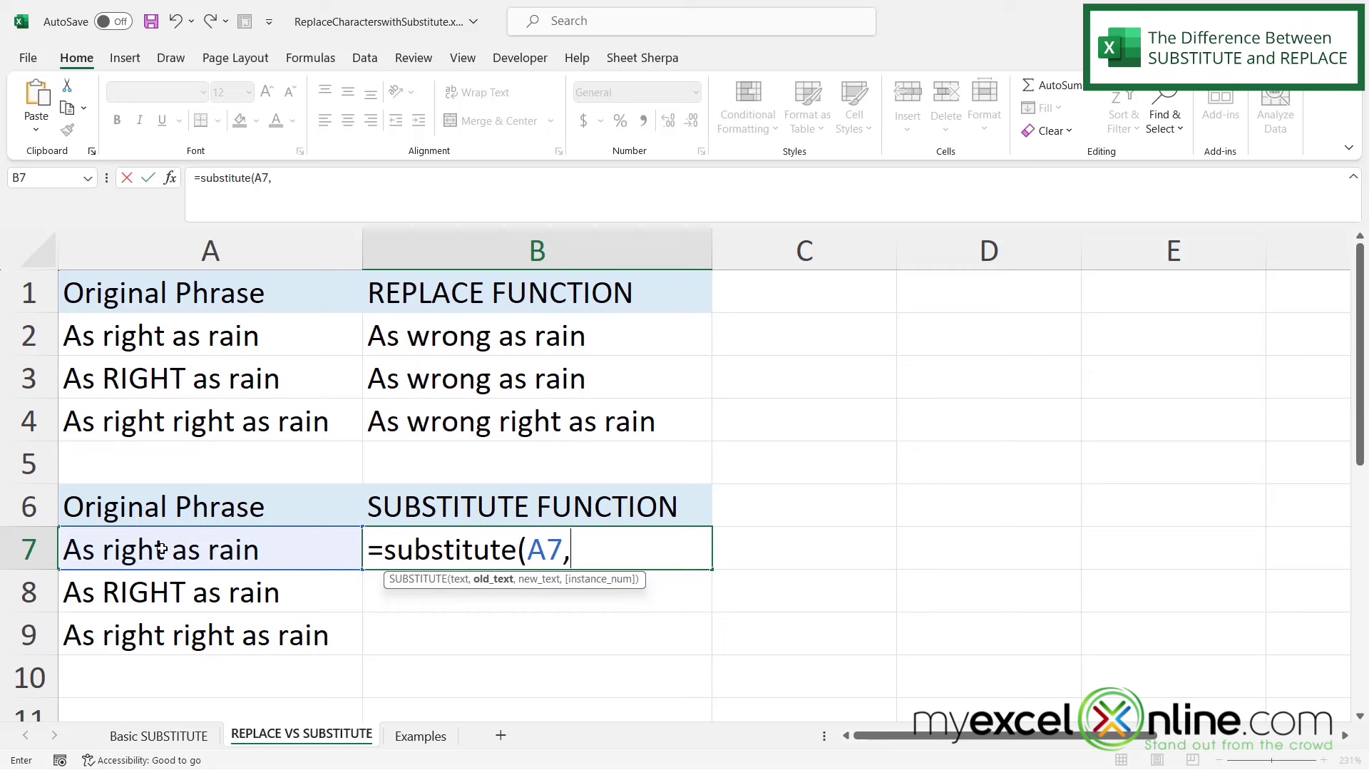
{"action": "type", "text": "\"right"}
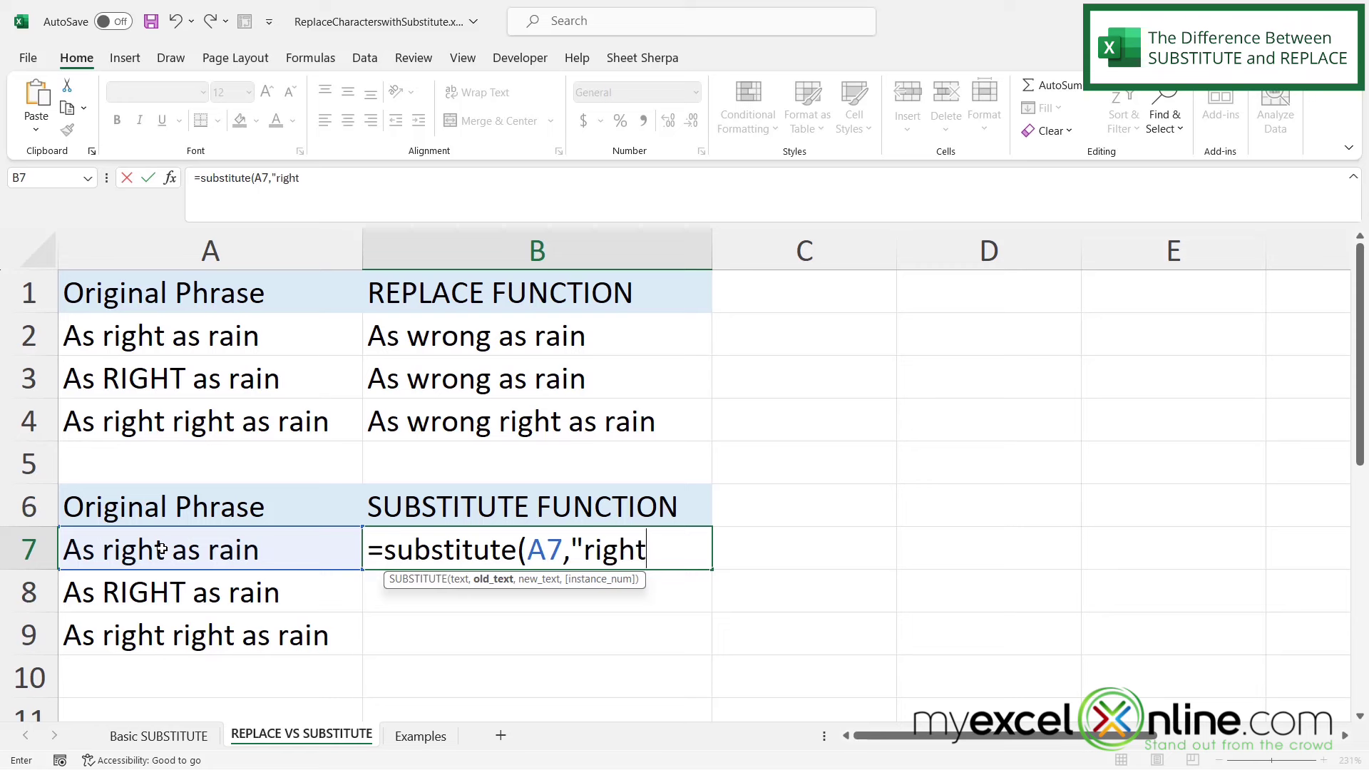
{"action": "type", "text": "\","}
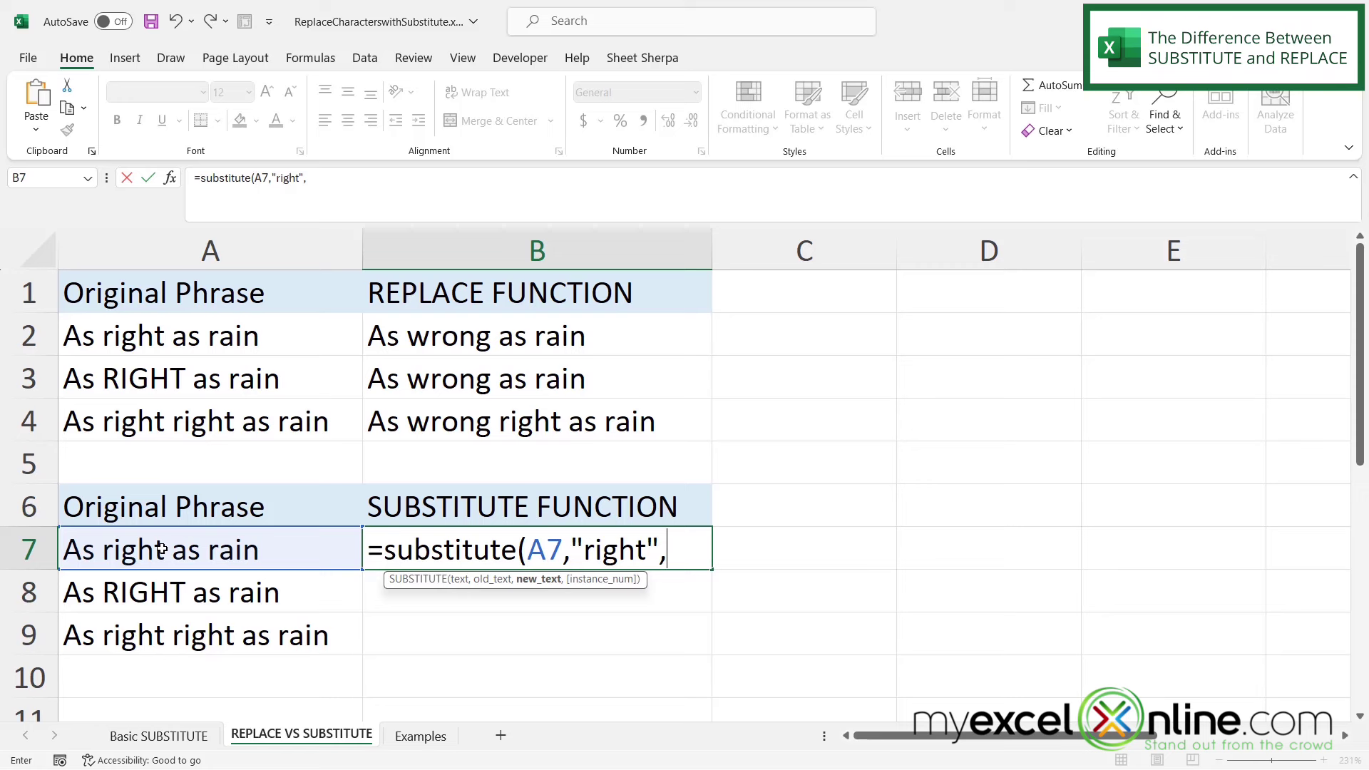
{"action": "type", "text": "\"wro"}
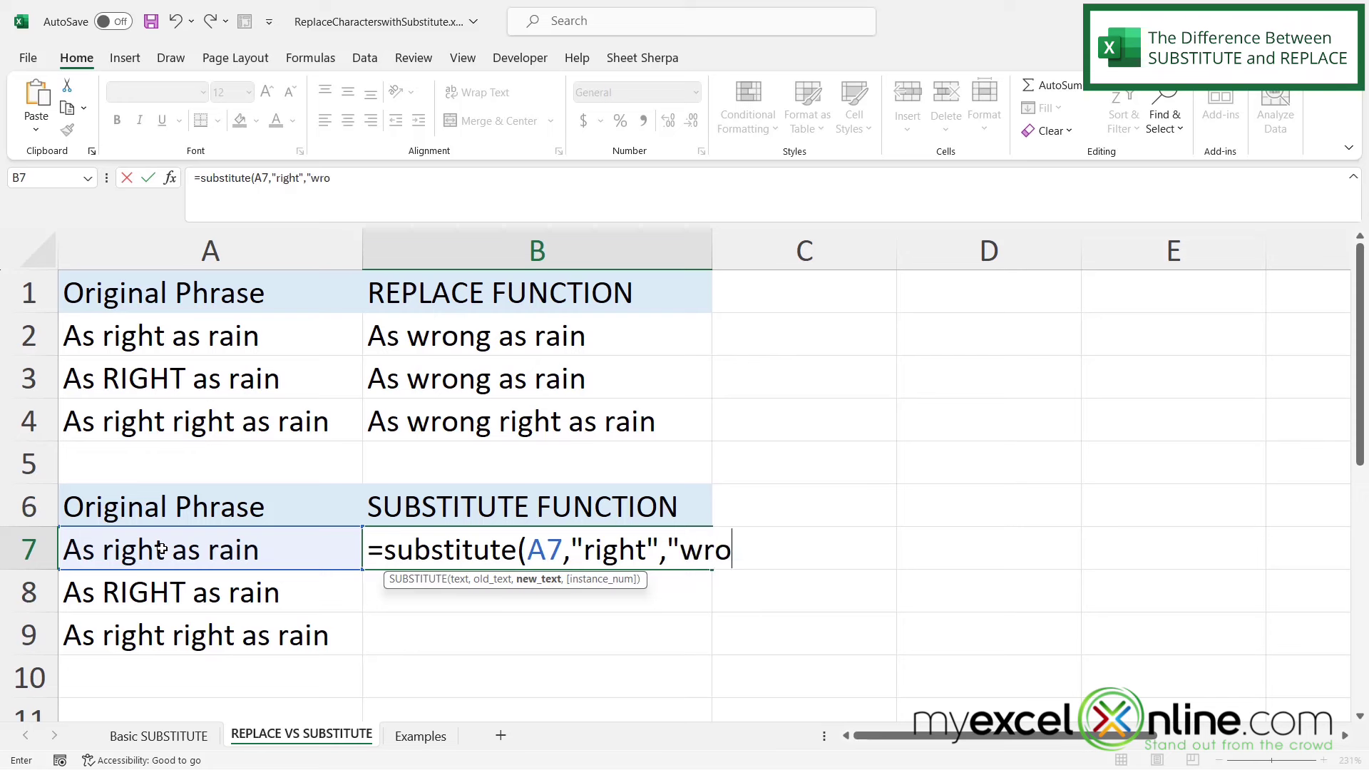
{"action": "type", "text": "ng\")"}
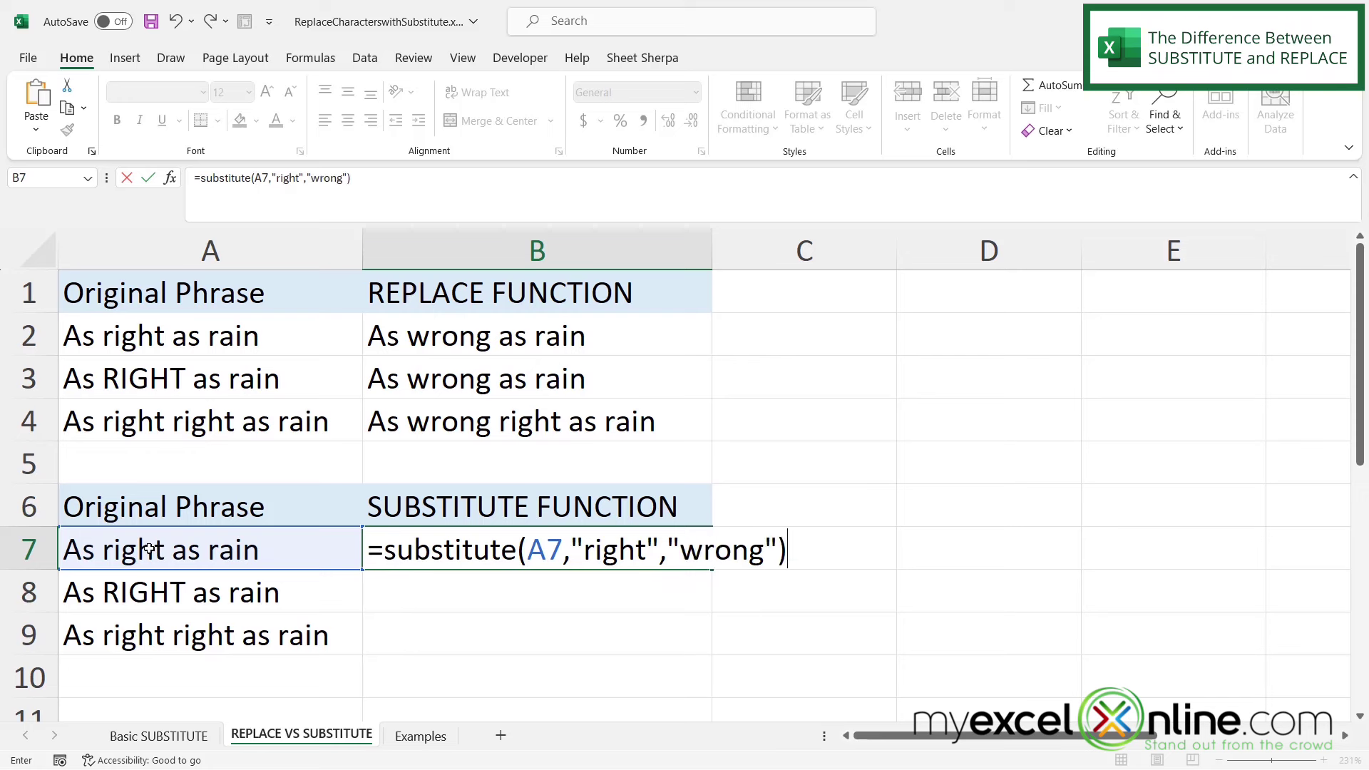
{"action": "key", "text": "Return"}
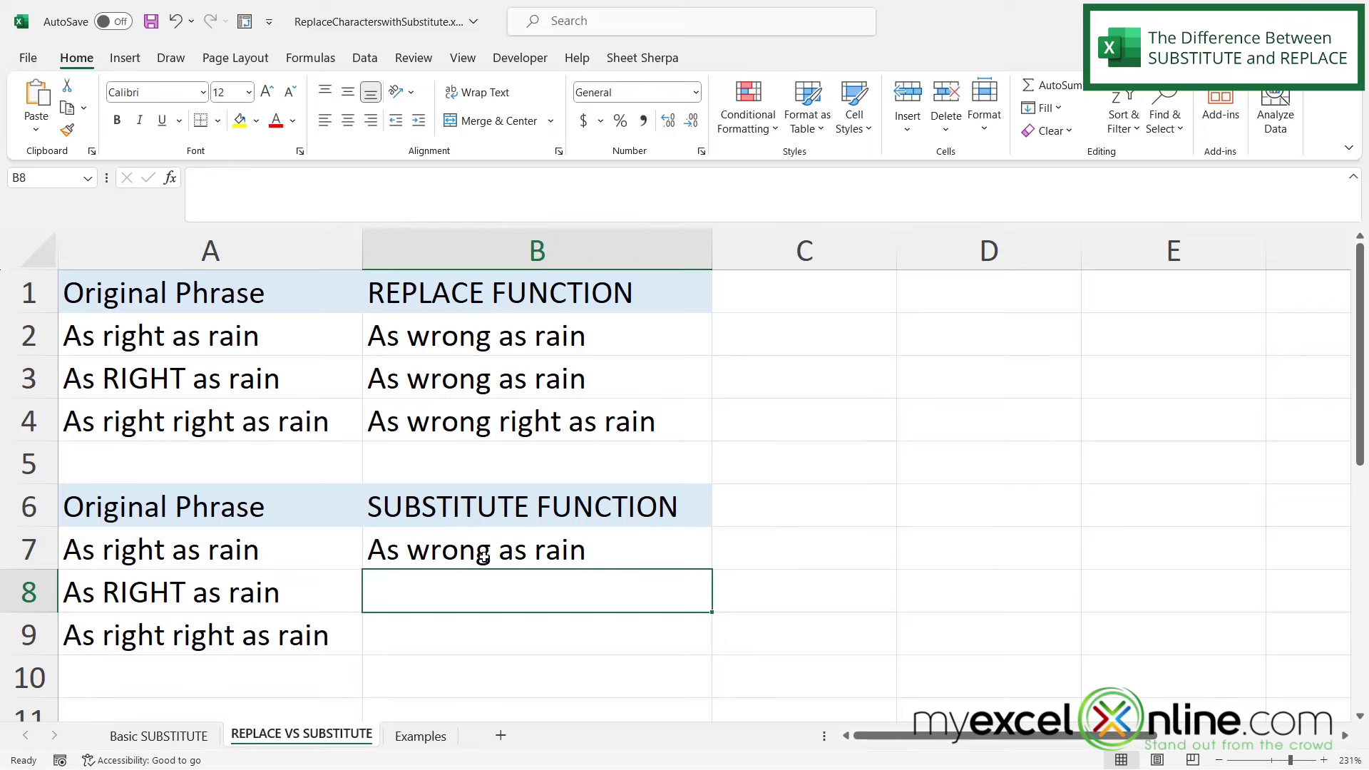
- Fill B7's SUBSTITUTE formula down to B9 and check the B8, B9 and B7 results
{"action": "left_click", "coordinate": [451, 552]}
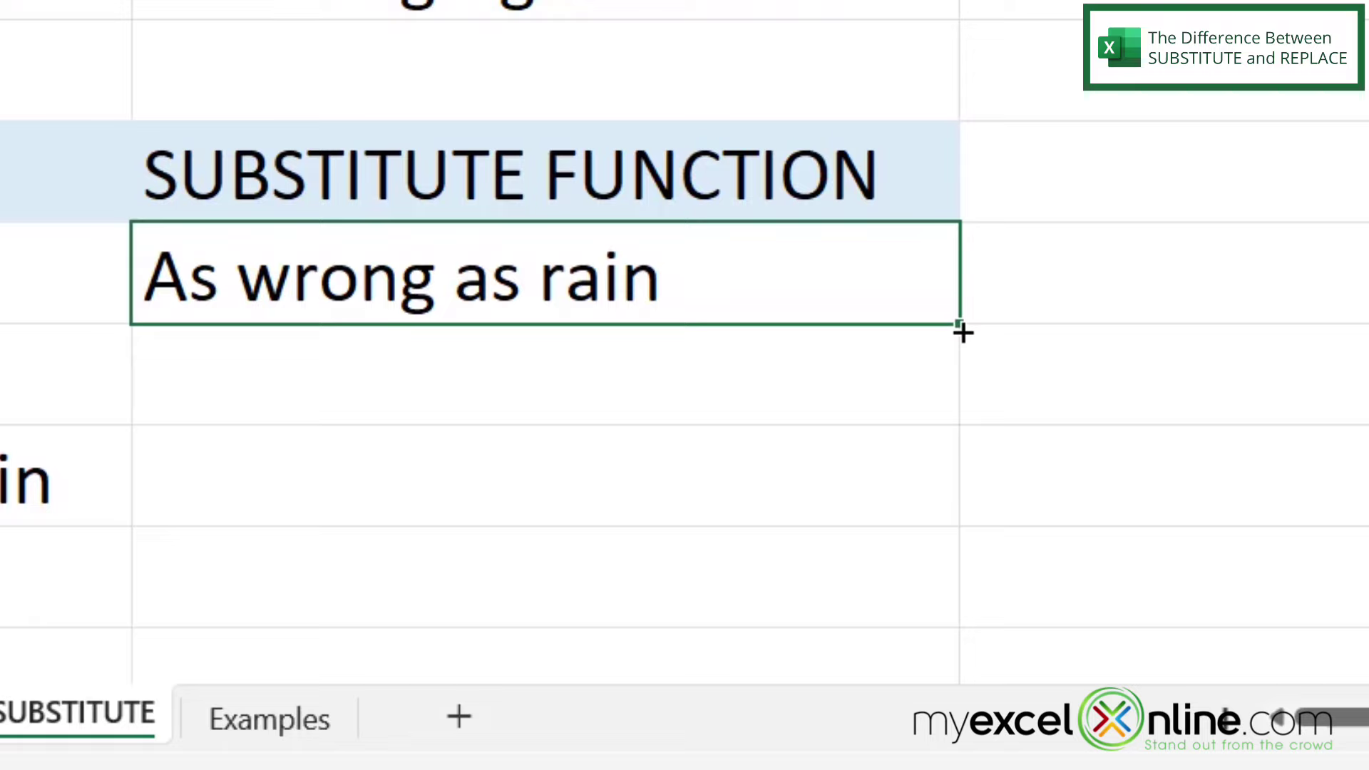
{"action": "left_click_drag", "start_coordinate": [963, 332], "coordinate": [969, 514]}
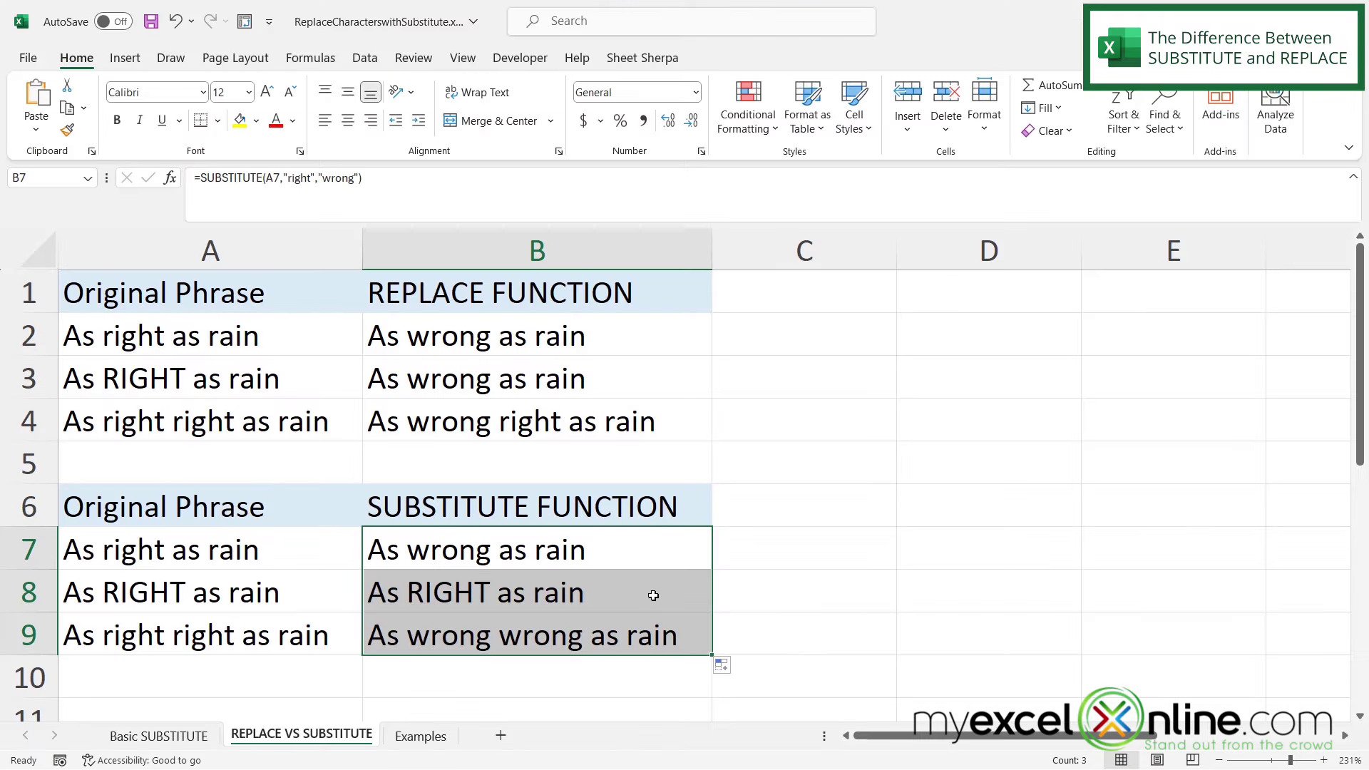
{"action": "left_click", "coordinate": [653, 595]}
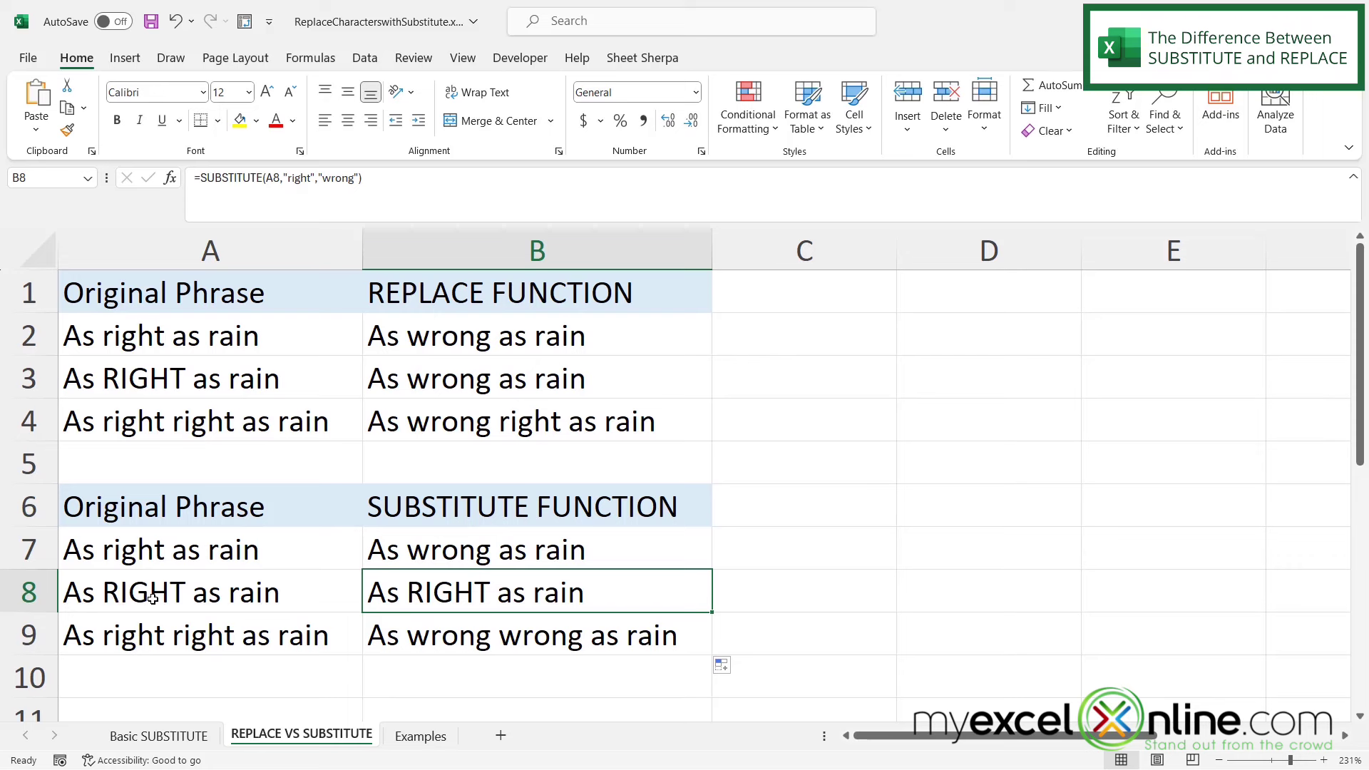
{"action": "left_click", "coordinate": [421, 630]}
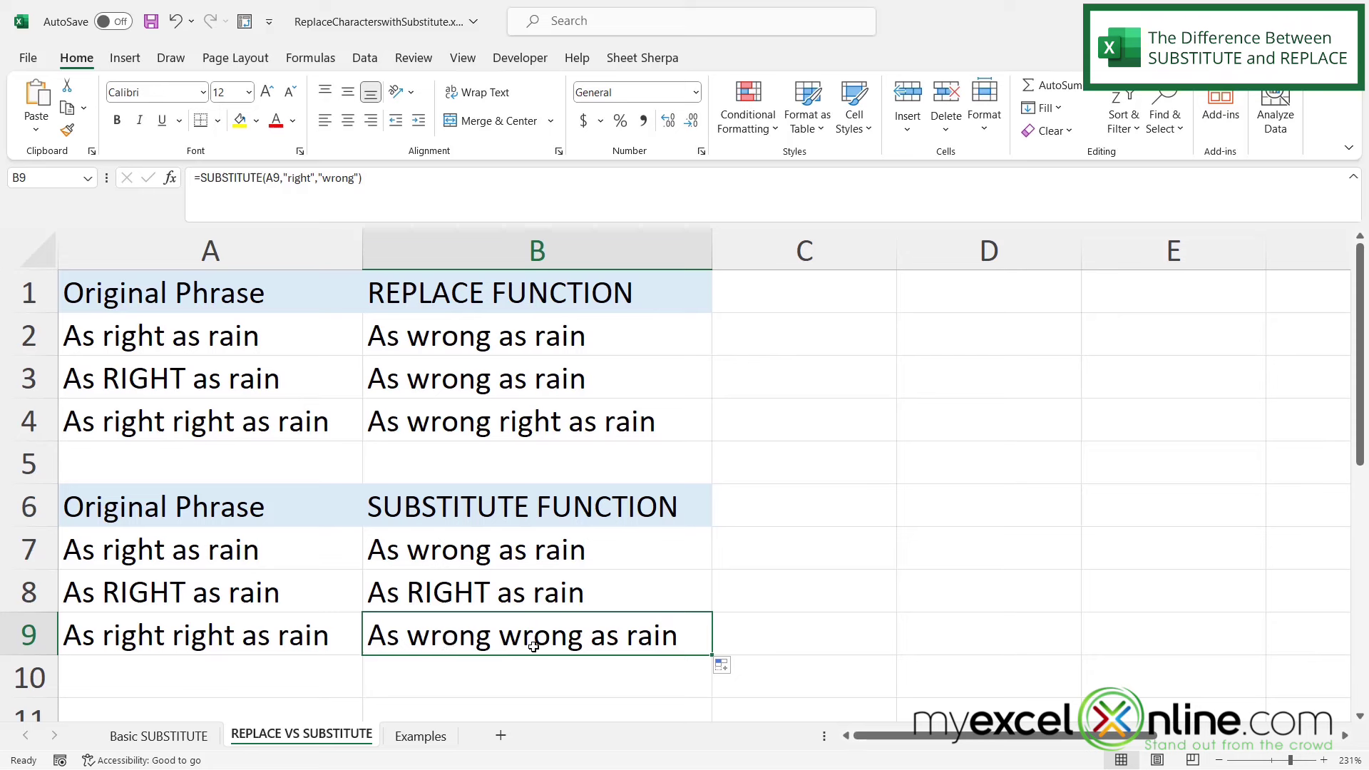
{"action": "left_click", "coordinate": [440, 559]}
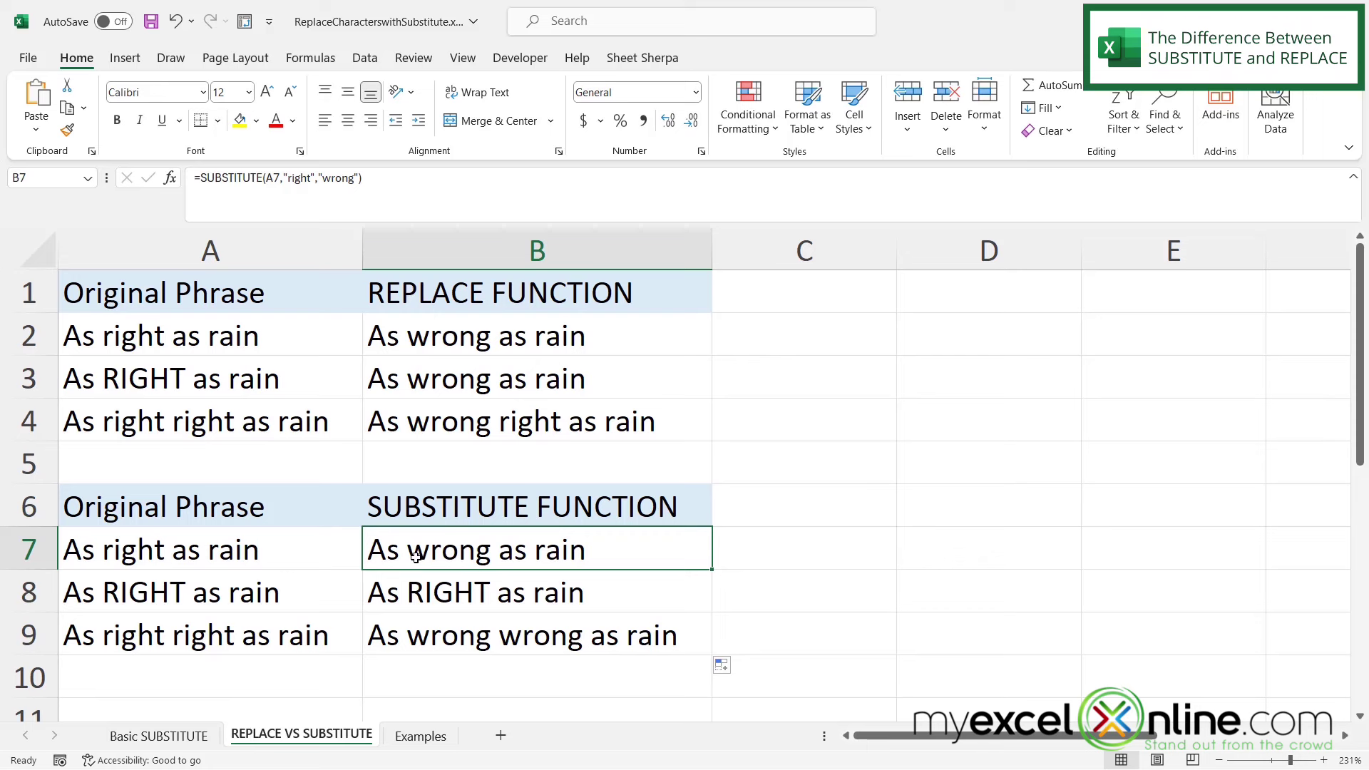
- Change B7's replacement word from "wrong" to "incorrect", giving 'As incorrect as rain'
{"action": "double_click", "coordinate": [336, 178]}
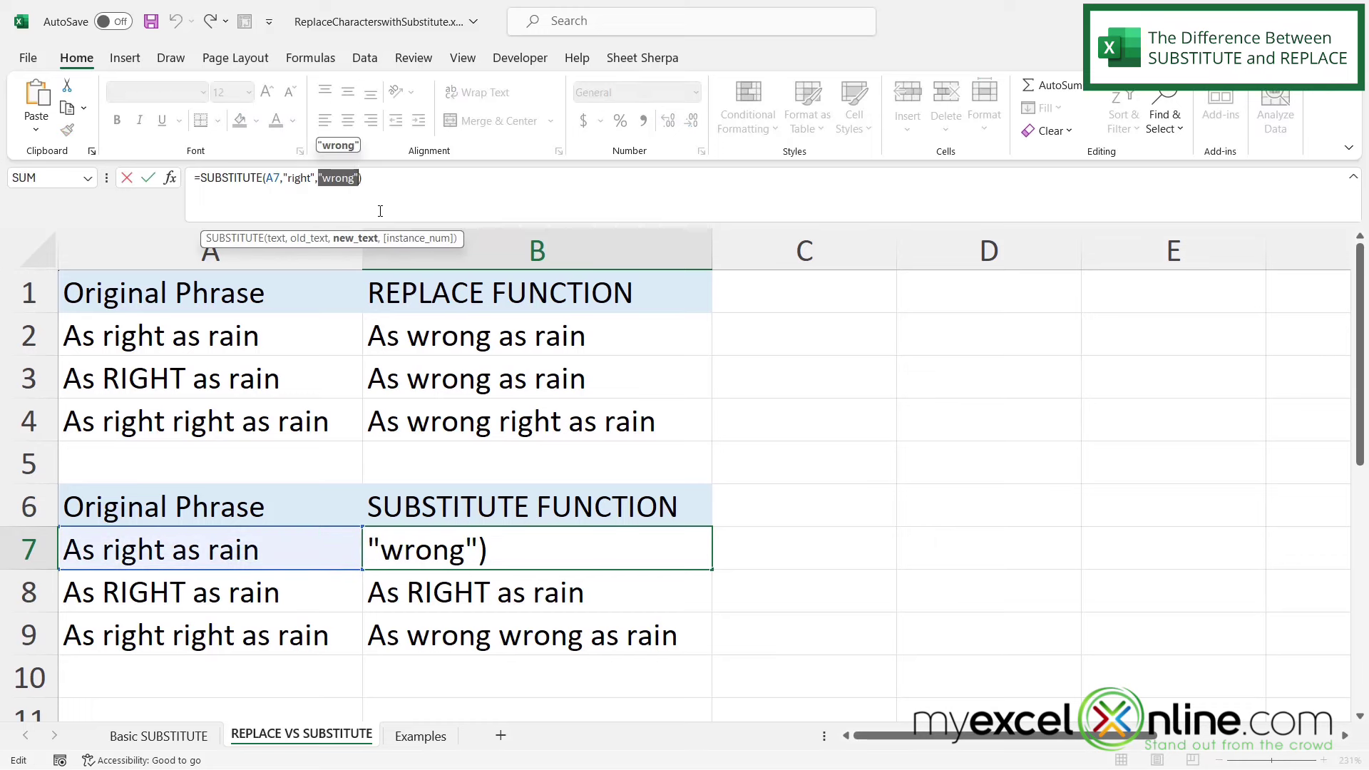
{"action": "type", "text": "\"in"}
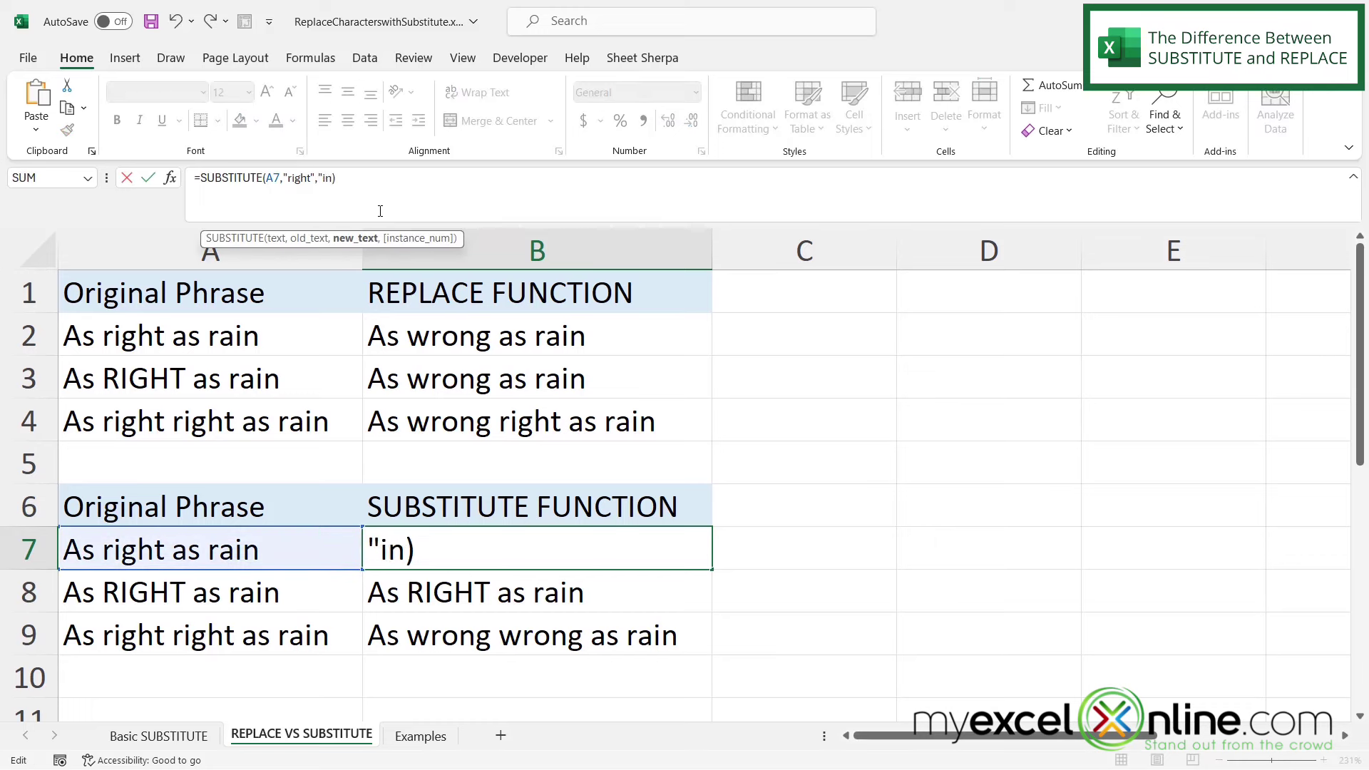
{"action": "type", "text": "correct\""}
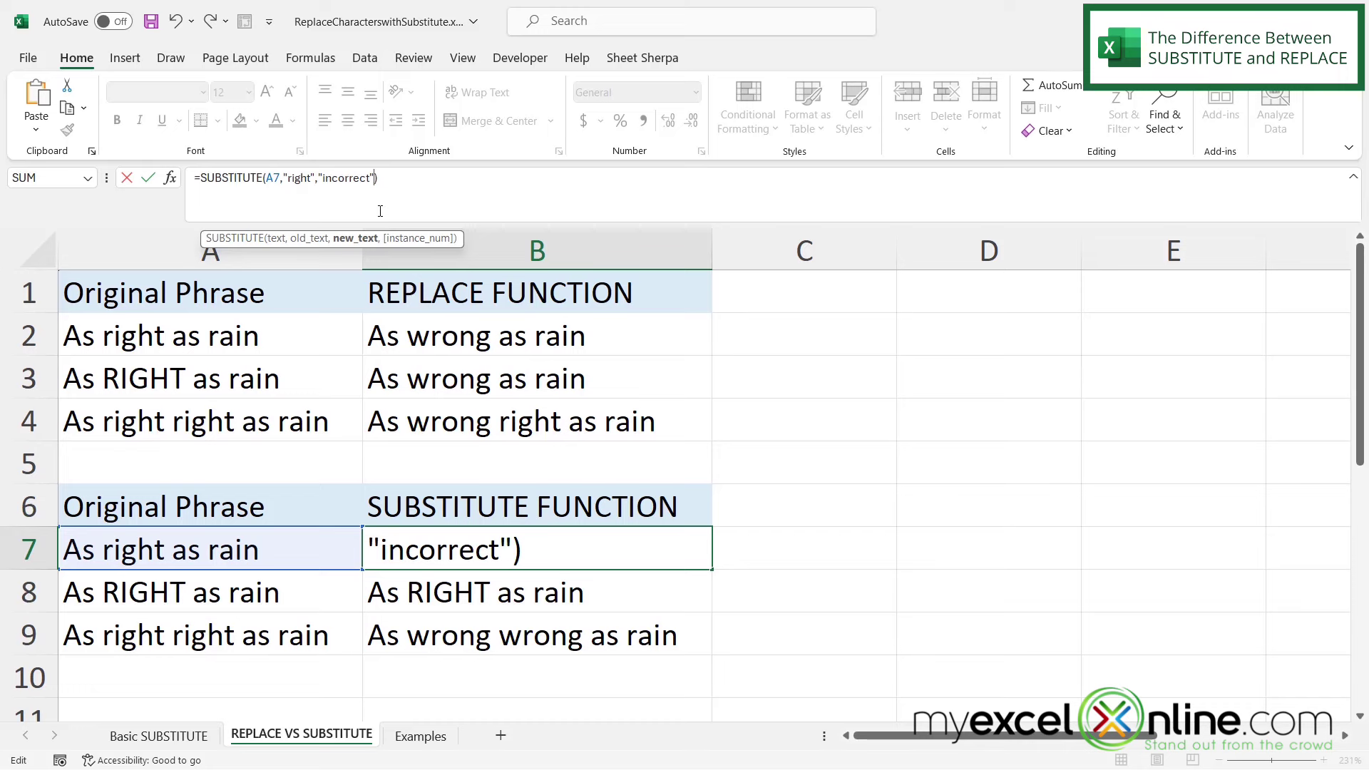
{"action": "key", "text": "Return"}
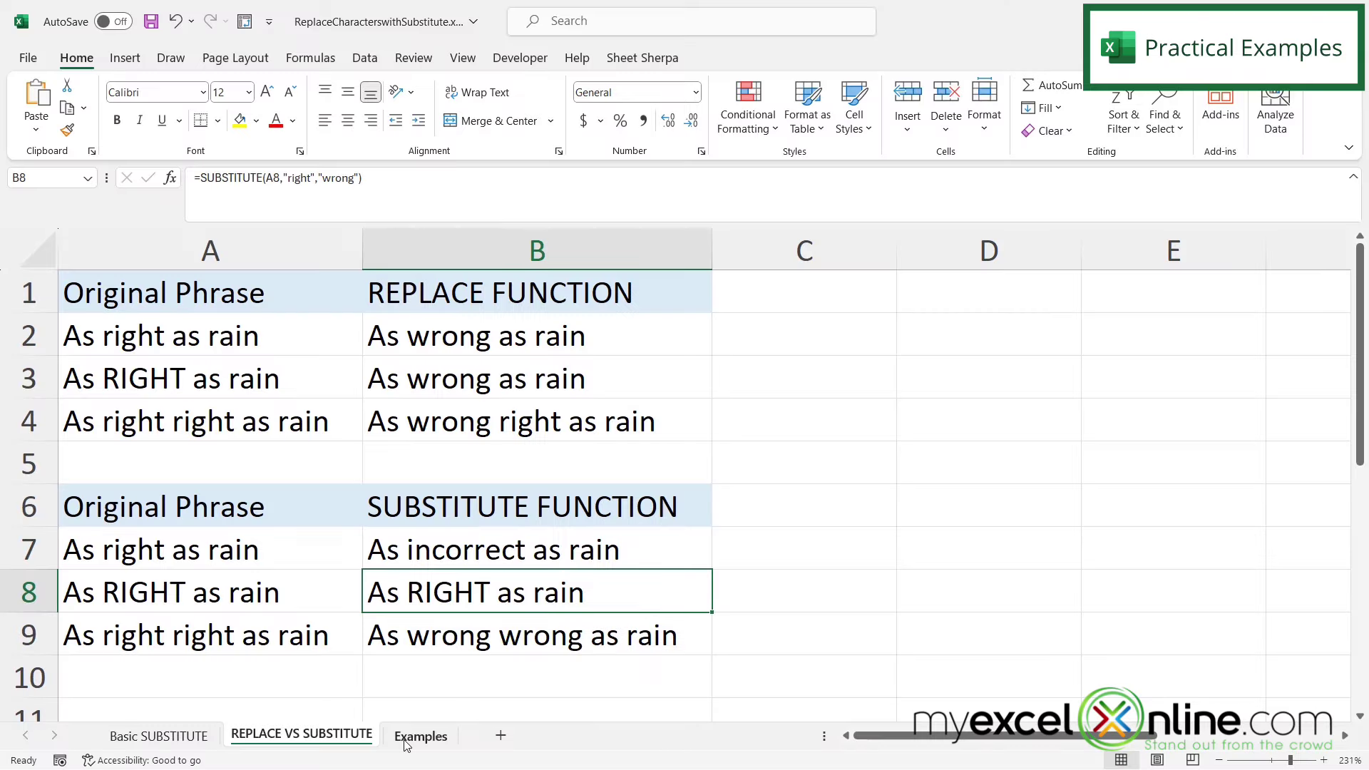
- Go to the Examples sheet and select B2 beside the date 12/25/2023
{"action": "left_click", "coordinate": [410, 743]}
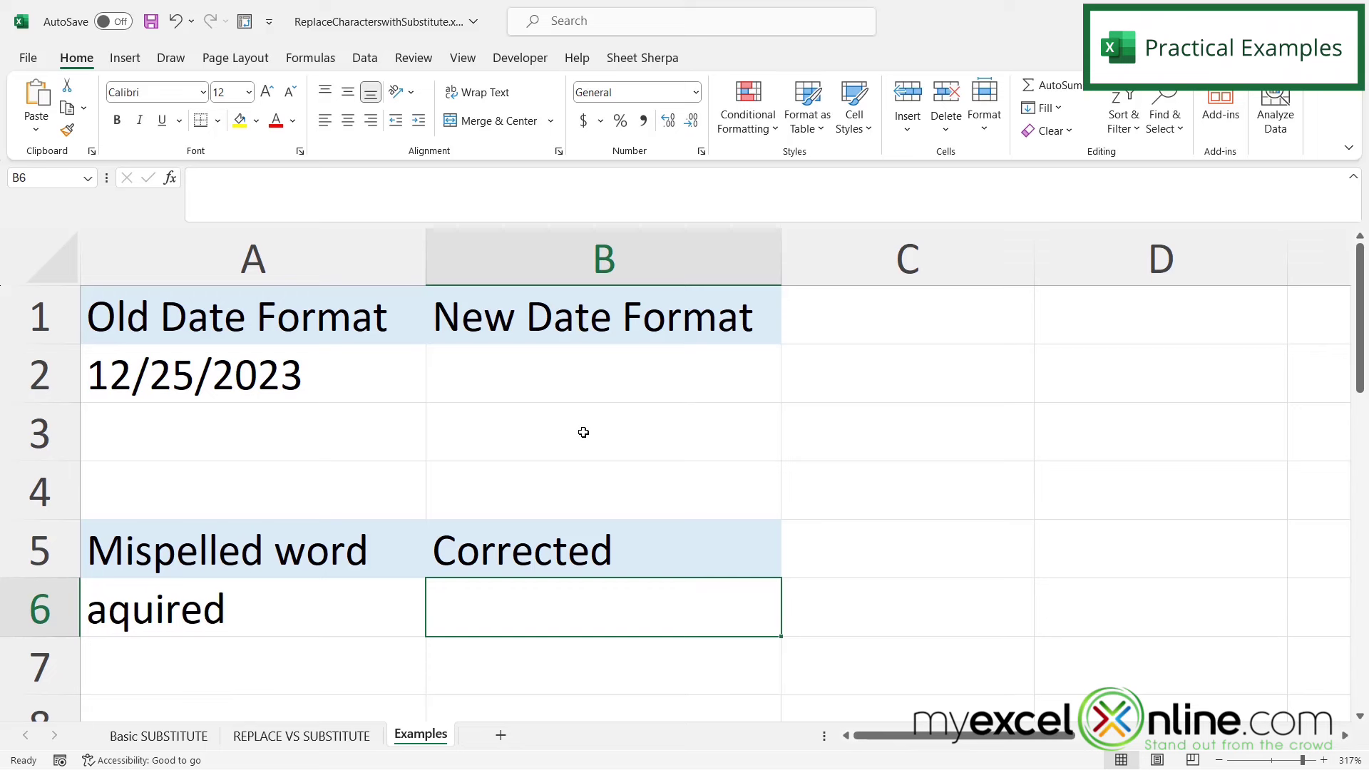
{"action": "left_click", "coordinate": [509, 379]}
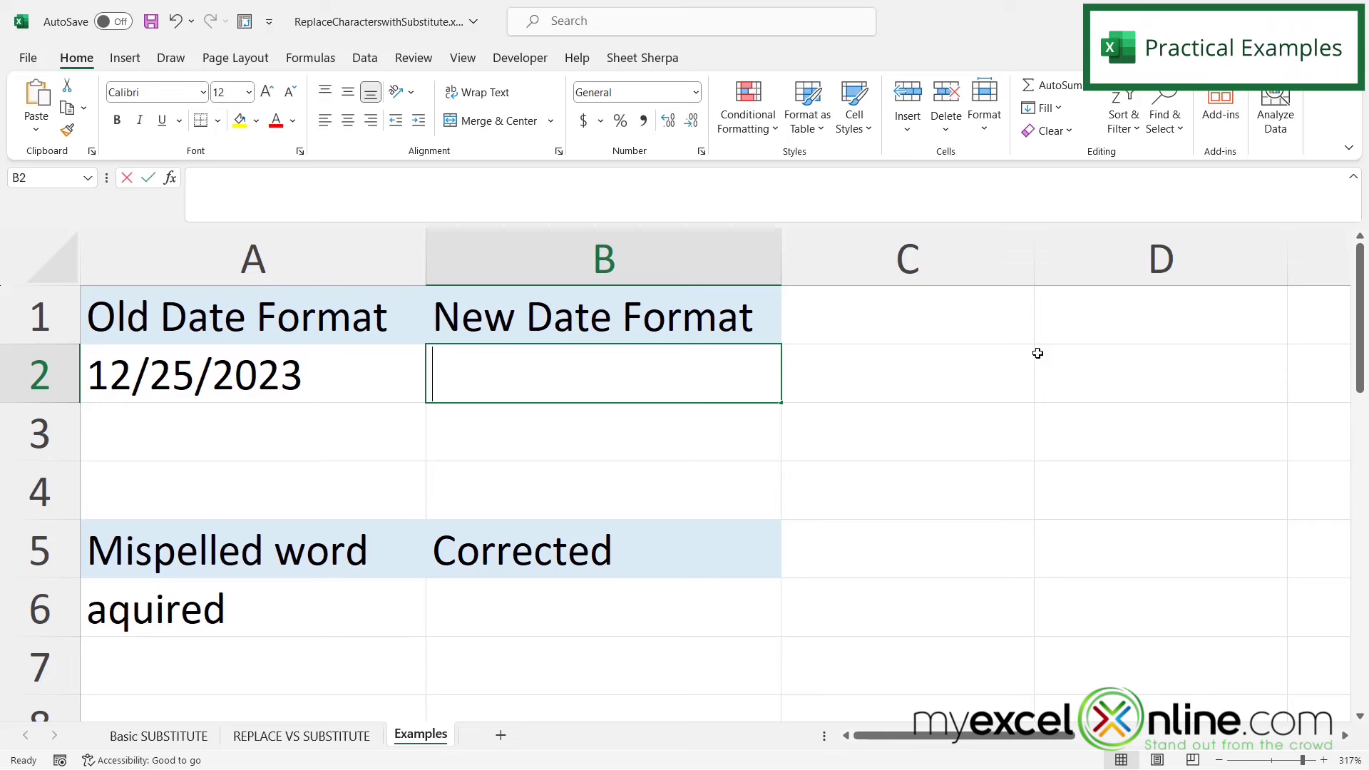
- Enter =SUBSTITUTE(A2,"/","-") in B2 to convert 12/25/2023 into 12-25-2023
{"action": "type", "text": "=substitute("}
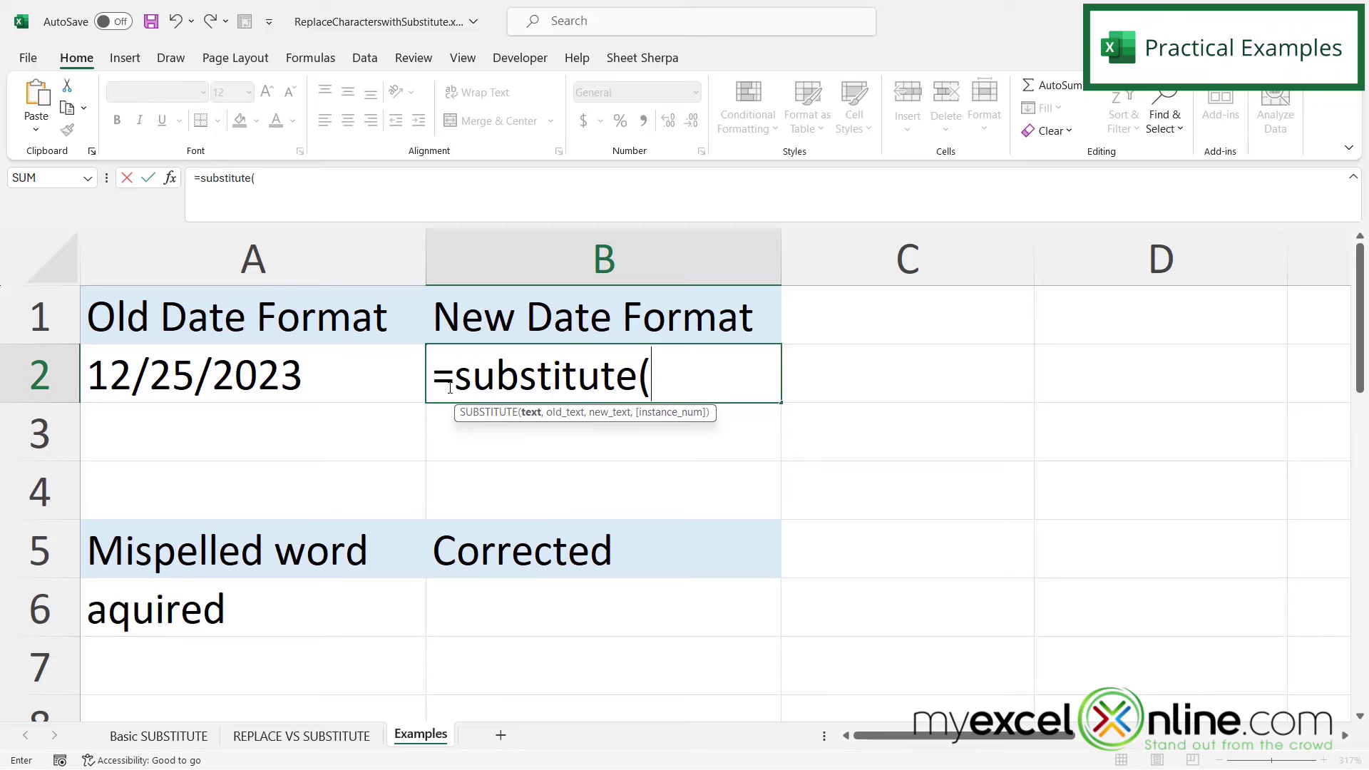
{"action": "left_click", "coordinate": [215, 378]}
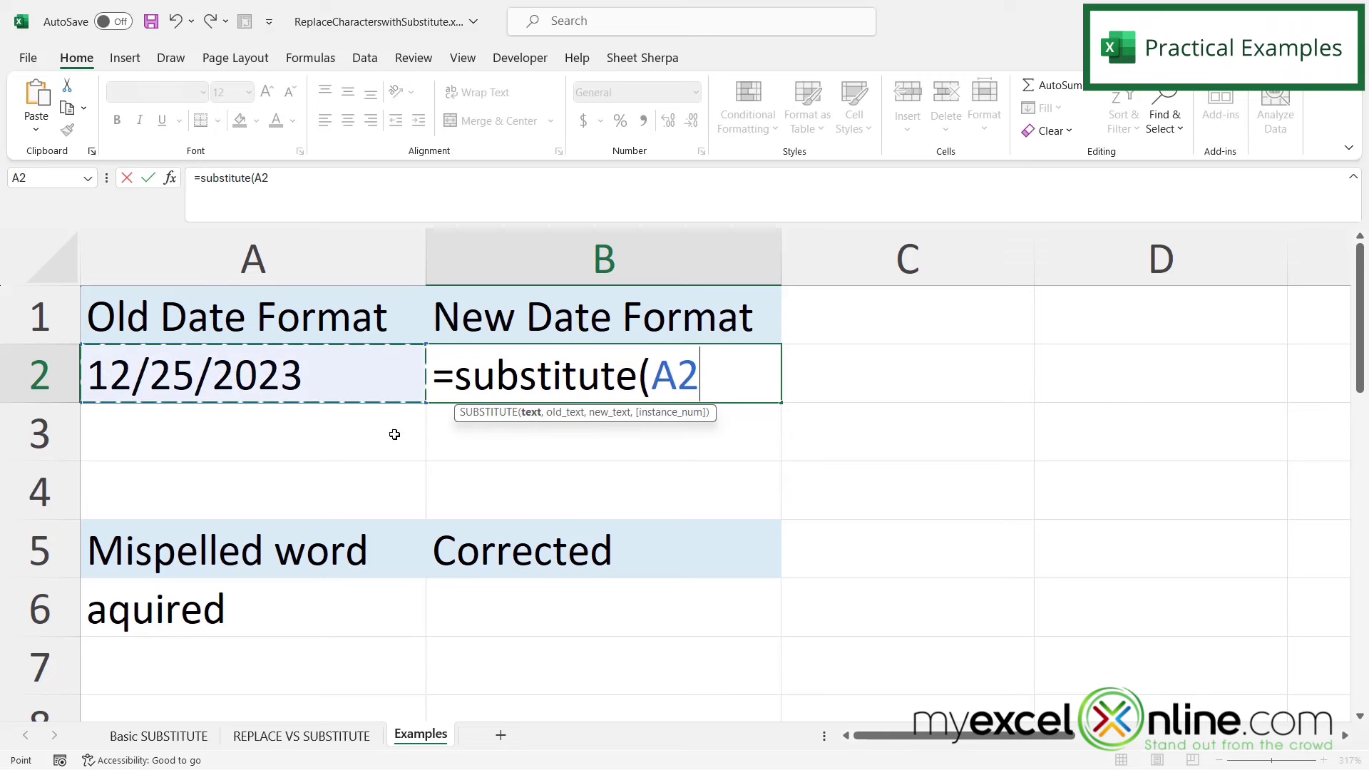
{"action": "type", "text": ","}
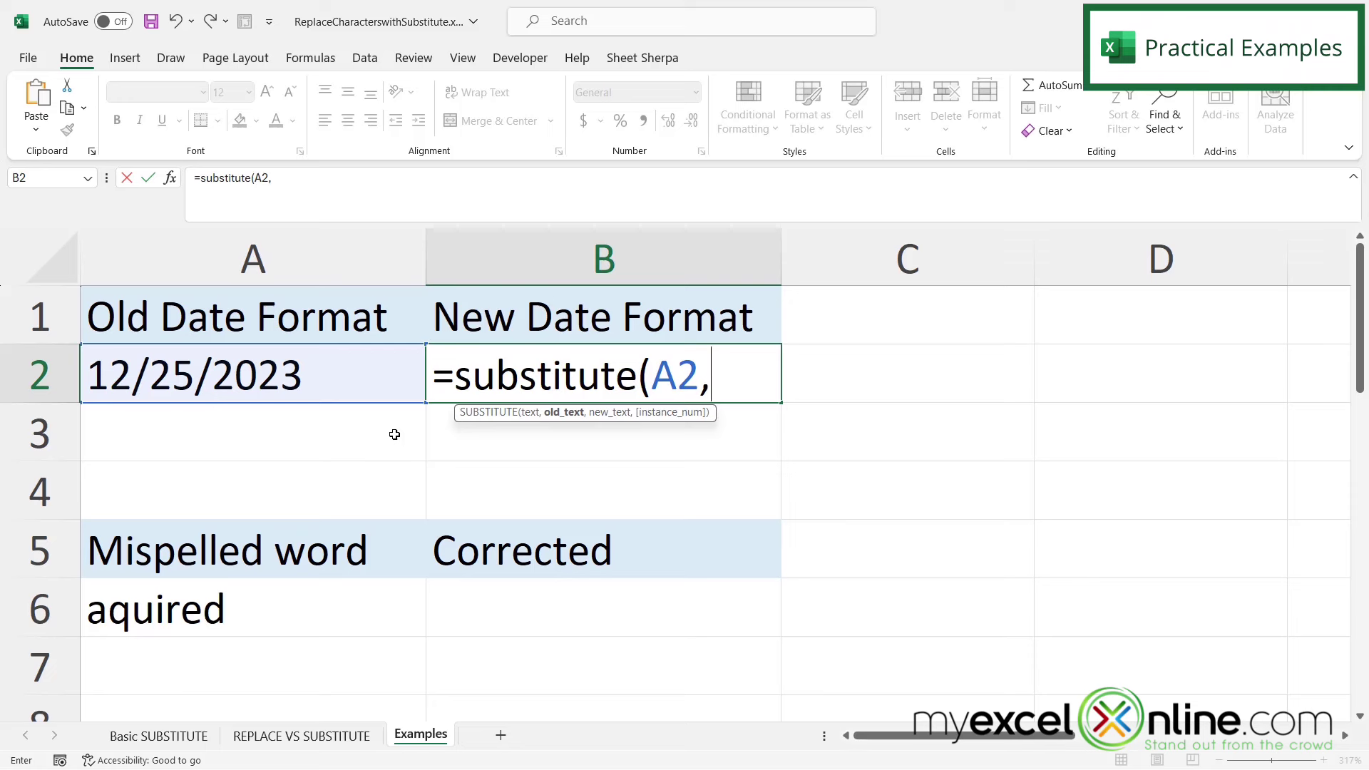
{"action": "type", "text": "\"/\""}
{"action": "type", "text": ",\""}
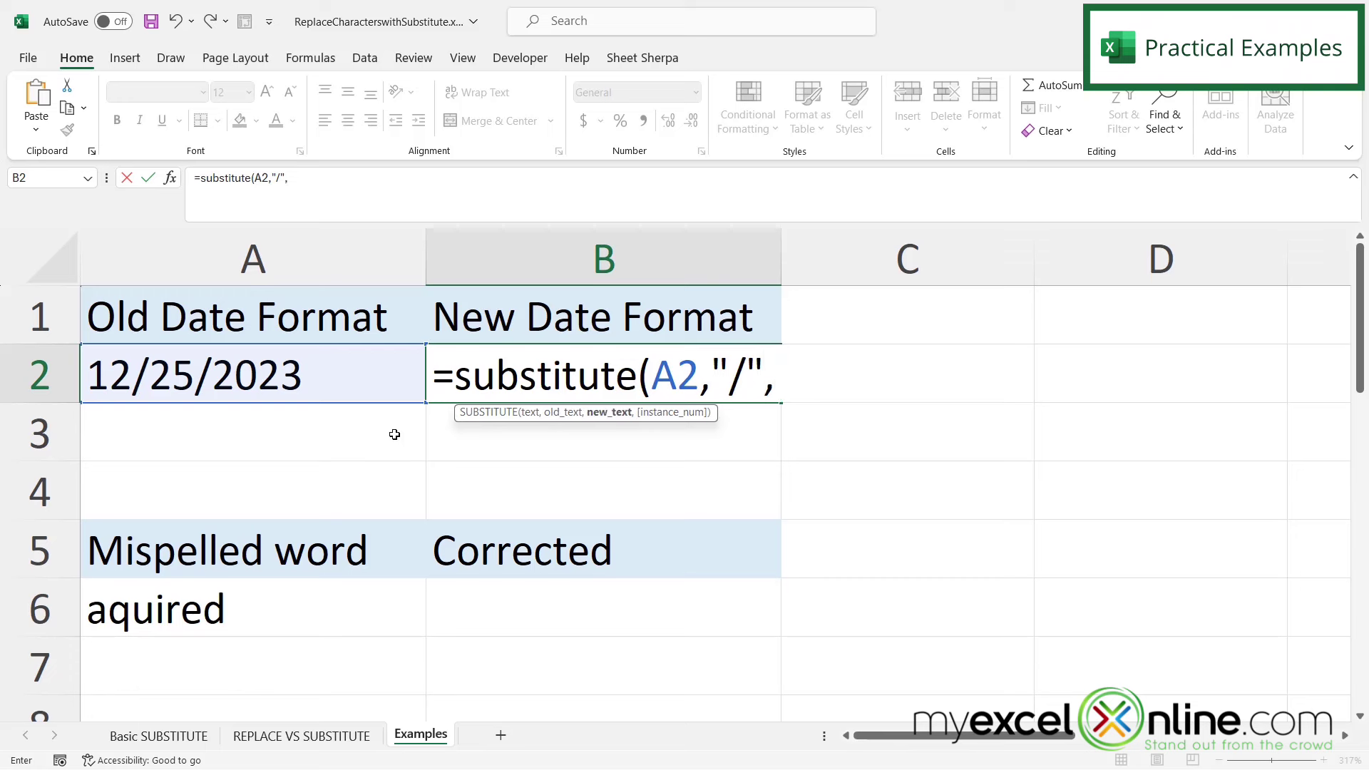
{"action": "type", "text": "-\")"}
{"action": "key", "text": "Return"}
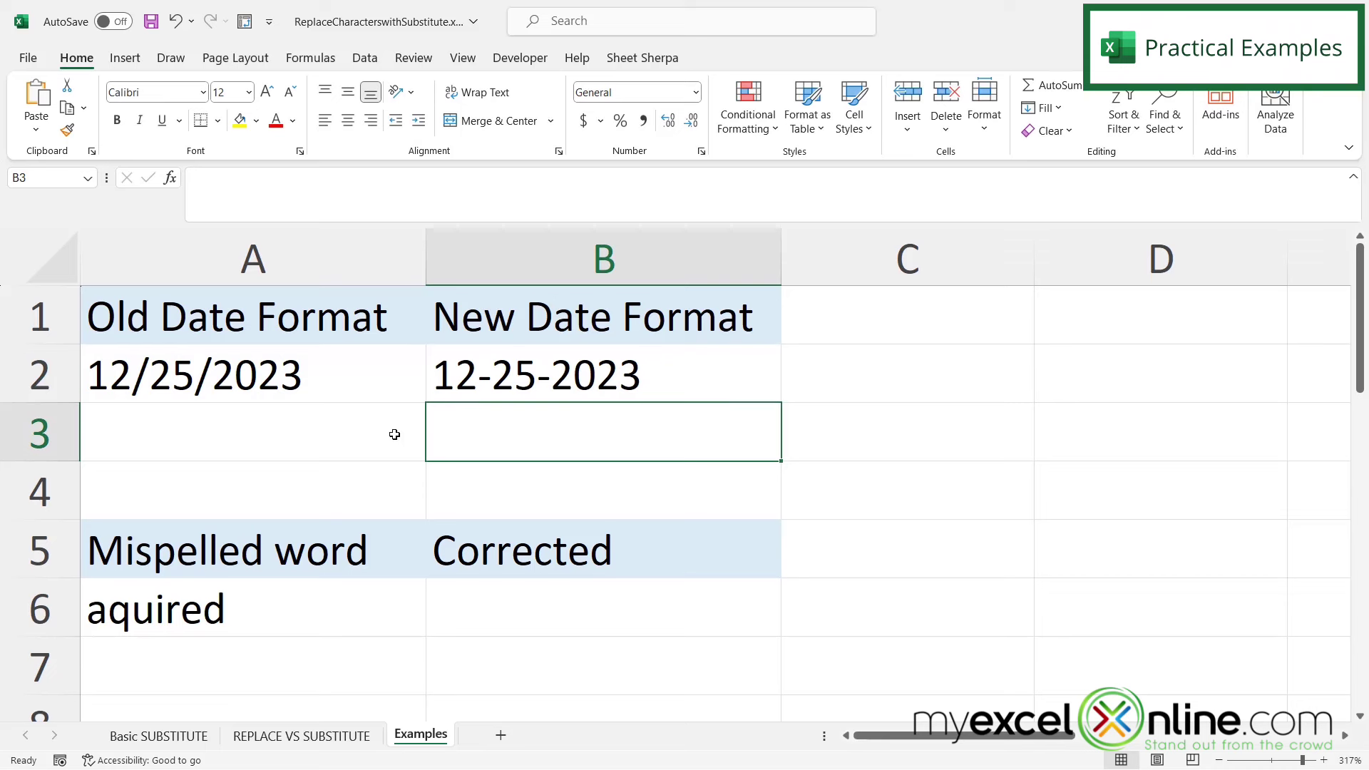
{"action": "key", "text": "Down"}
{"action": "key", "text": "Down"}
{"action": "key", "text": "Down"}
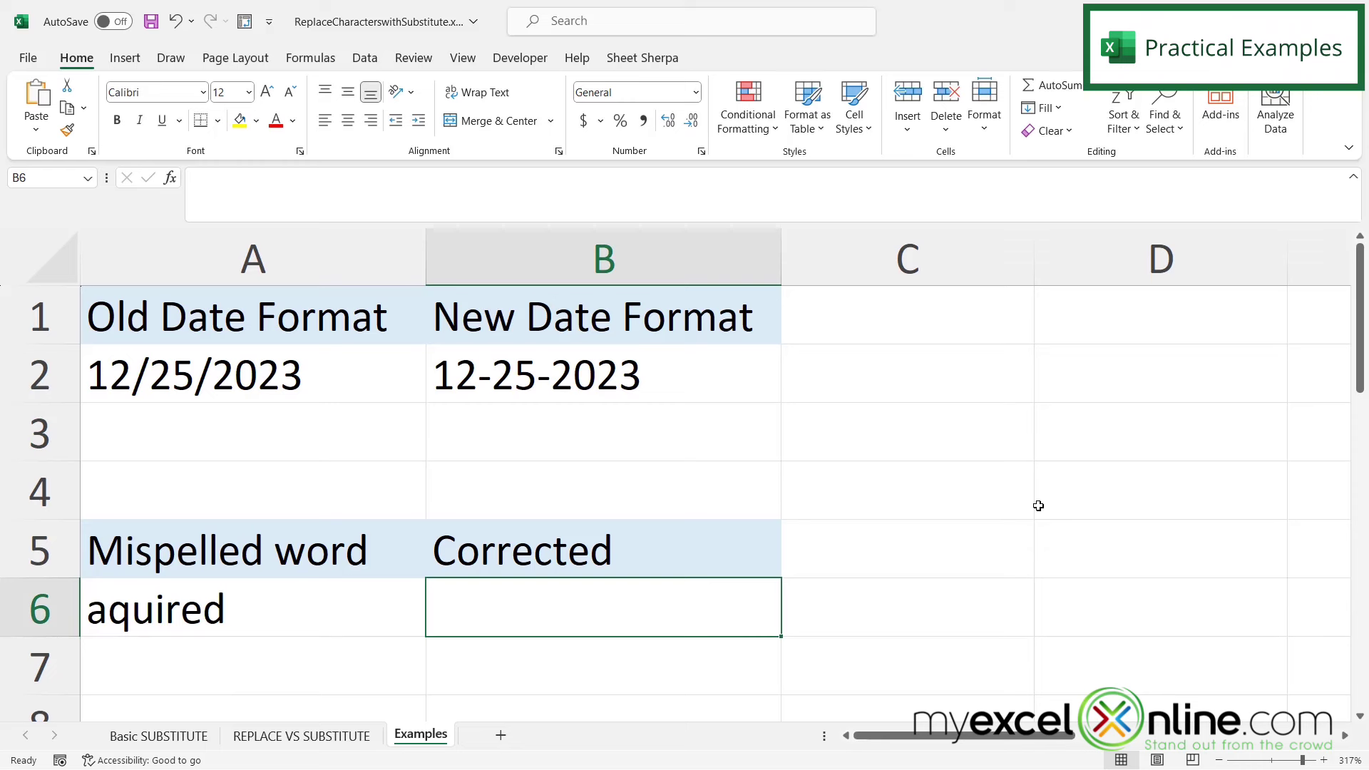
- Enter =SUBSTITUTE(A6,"aquired","acquired") in B6 to fix the misspelling
{"action": "type", "text": "="}
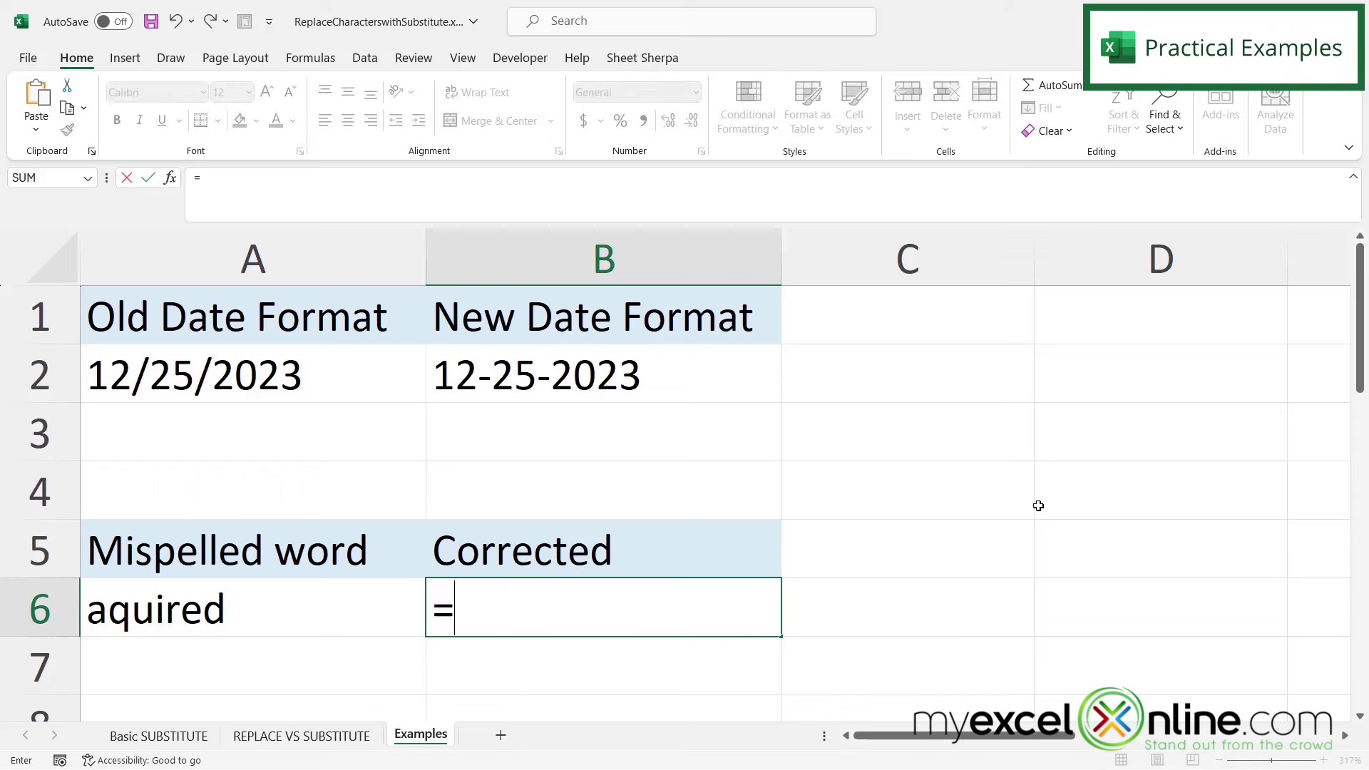
{"action": "type", "text": "substitute("}
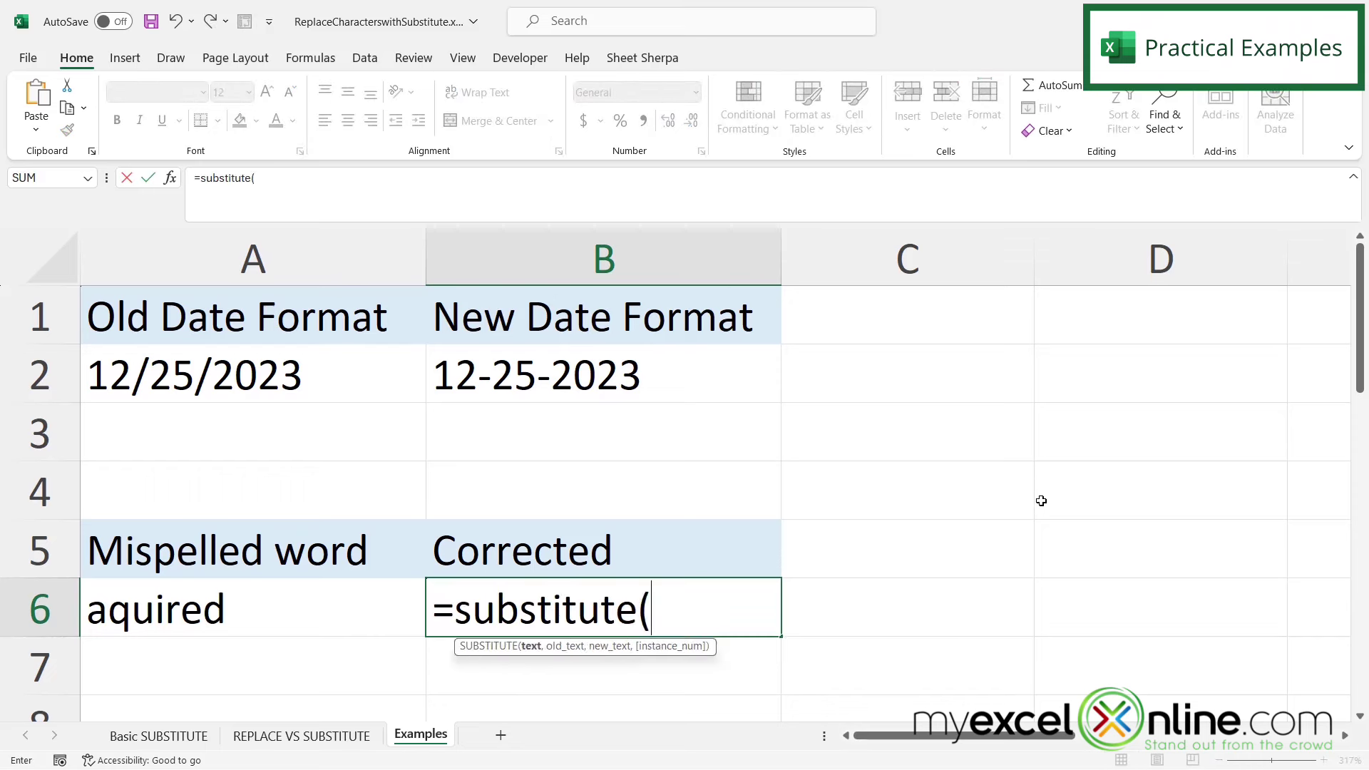
{"action": "left_click", "coordinate": [214, 612]}
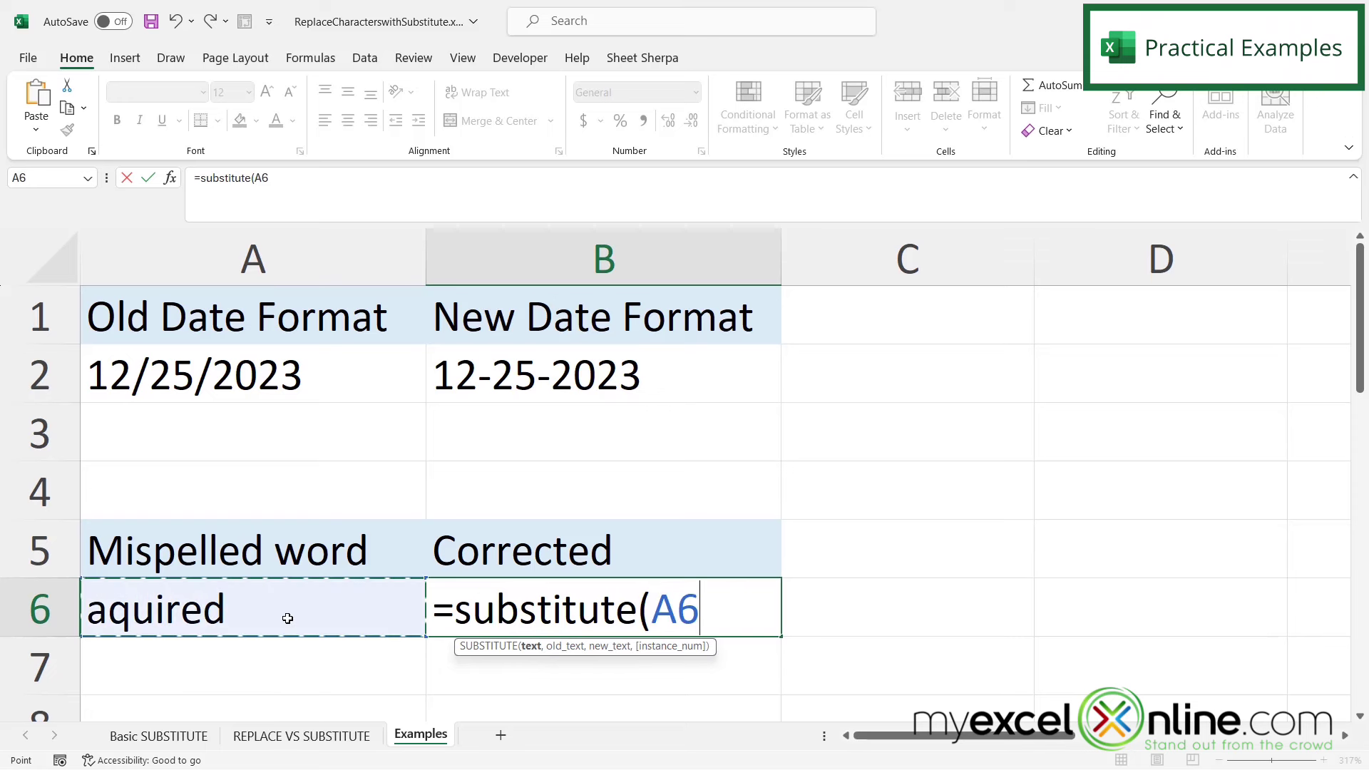
{"action": "type", "text": ","}
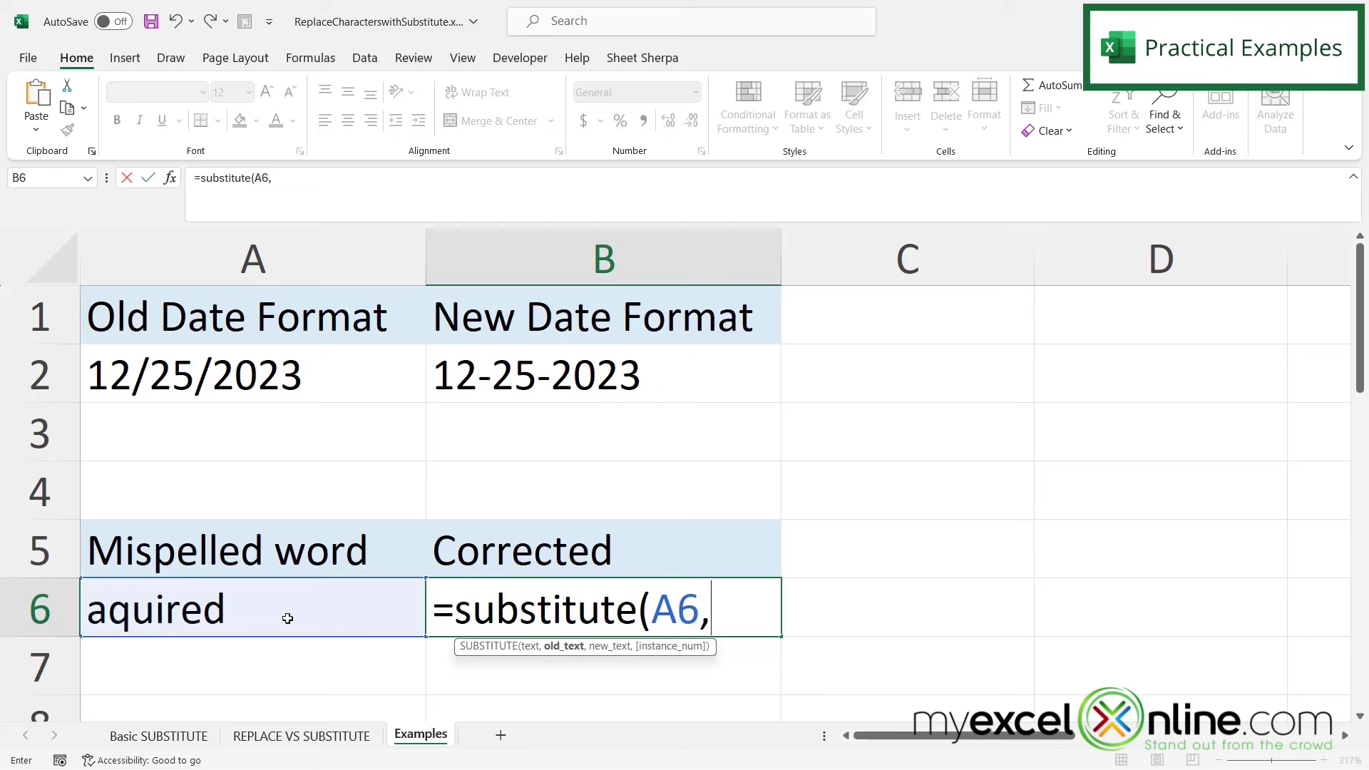
{"action": "type", "text": "\"aquired\""}
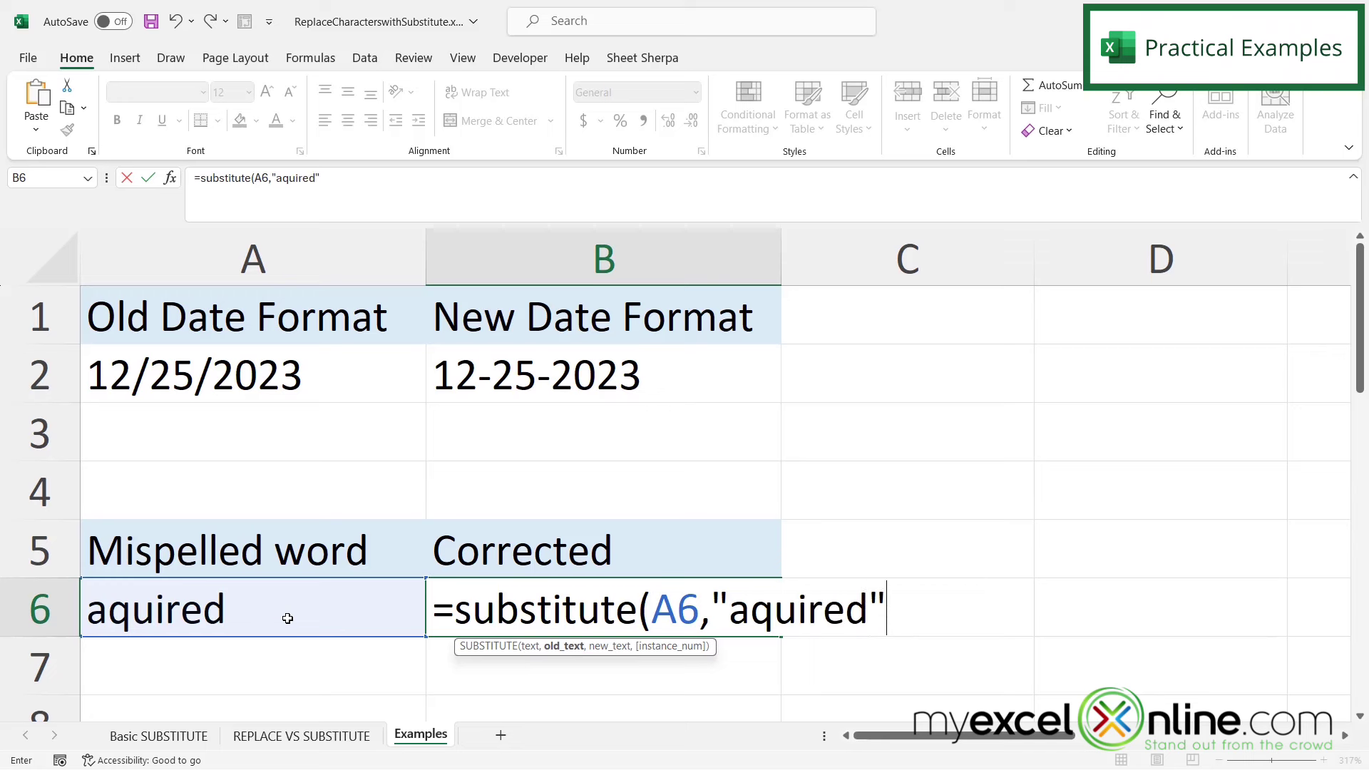
{"action": "type", "text": ","}
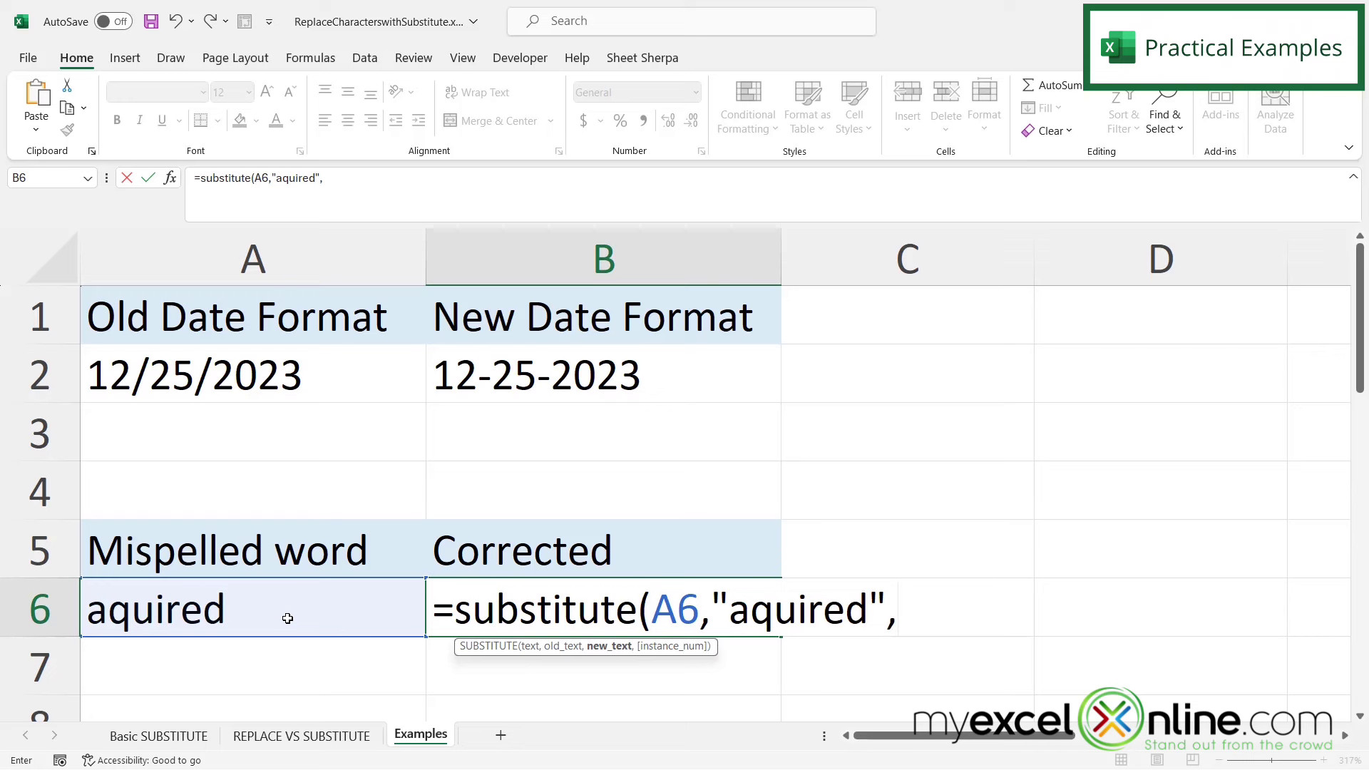
{"action": "type", "text": "\"acquired\""}
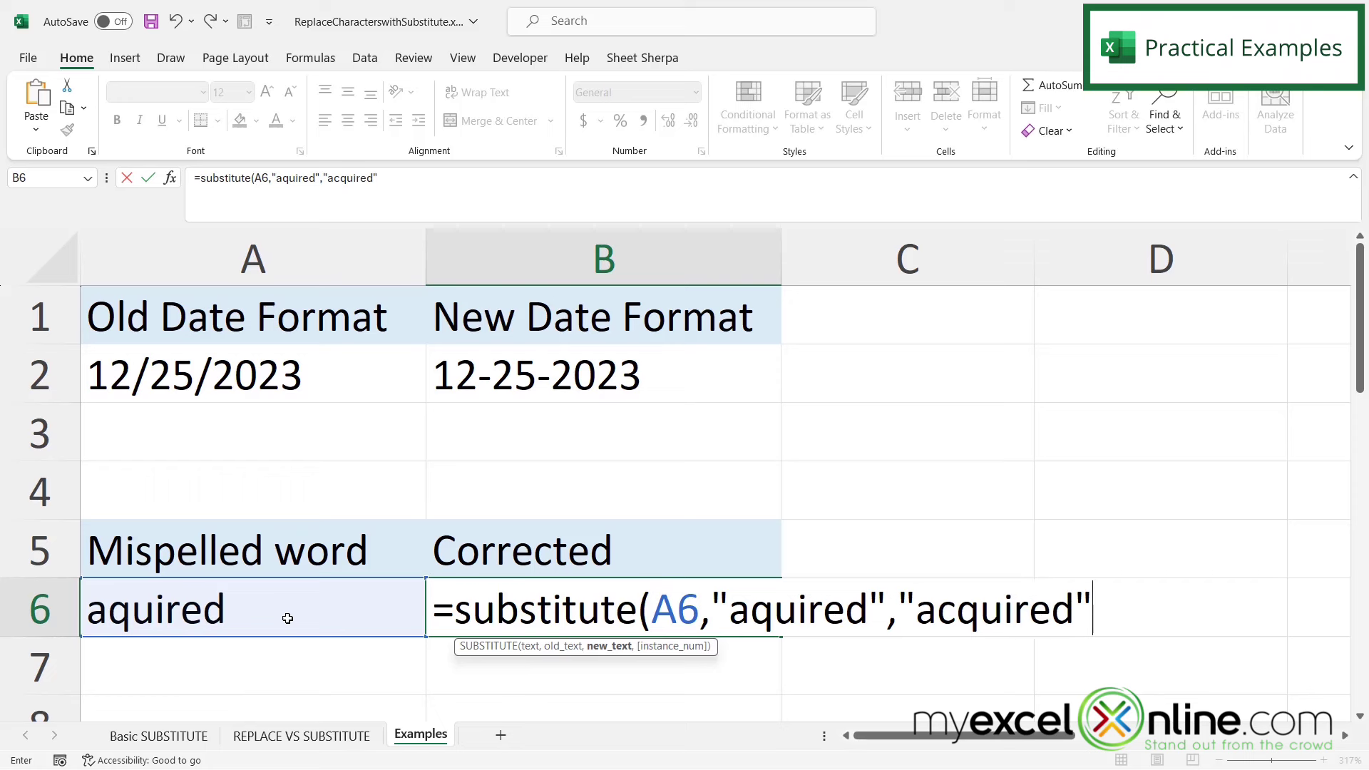
{"action": "type", "text": ")"}
{"action": "key", "text": "Return"}
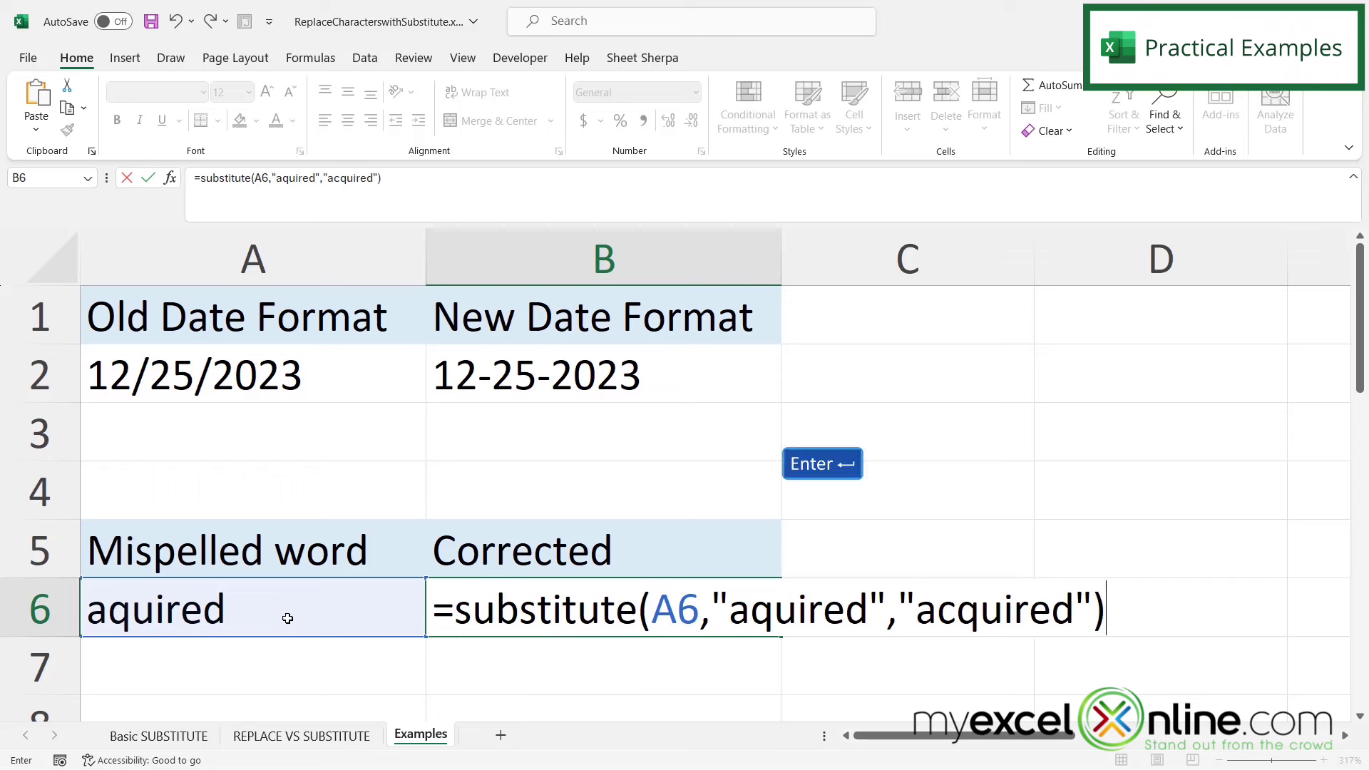